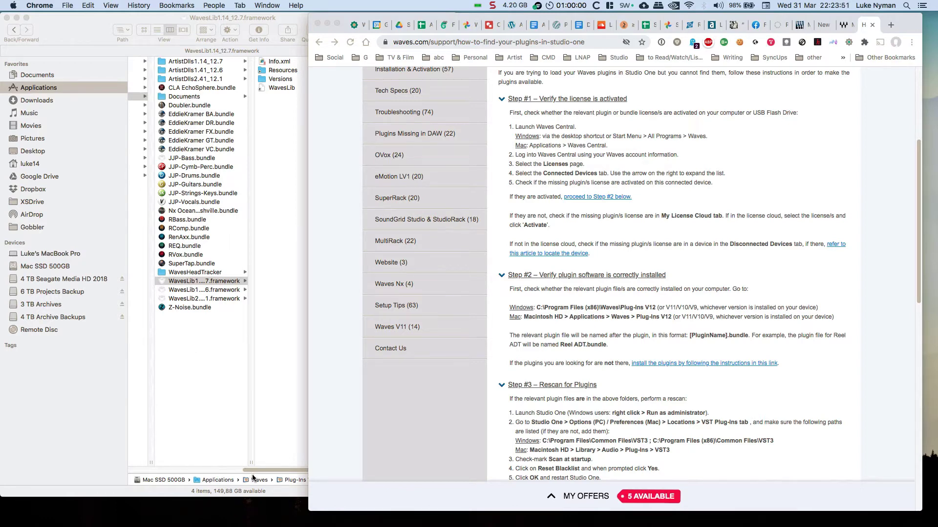
Open Applications > Waves > Plug-Ins V12 in Finder and widen the column to show full names.
drag(256, 467, 105, 461)
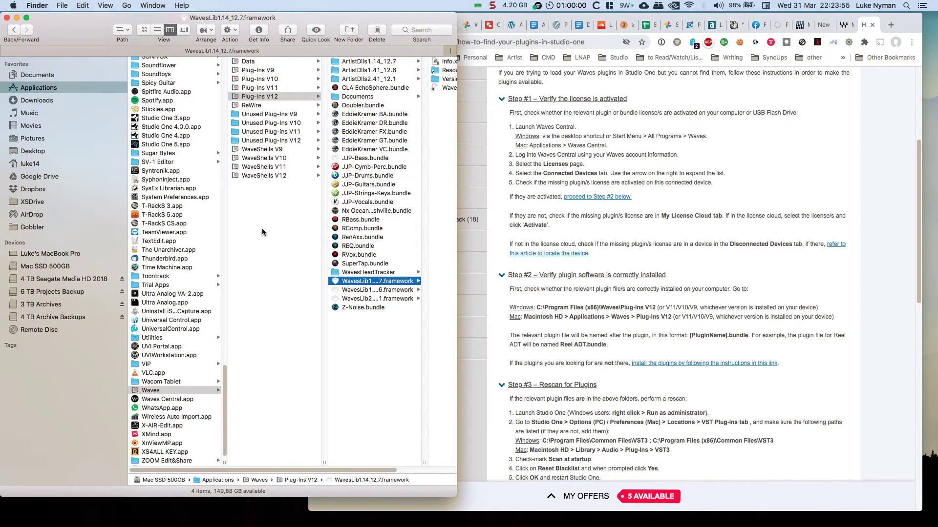
click(276, 96)
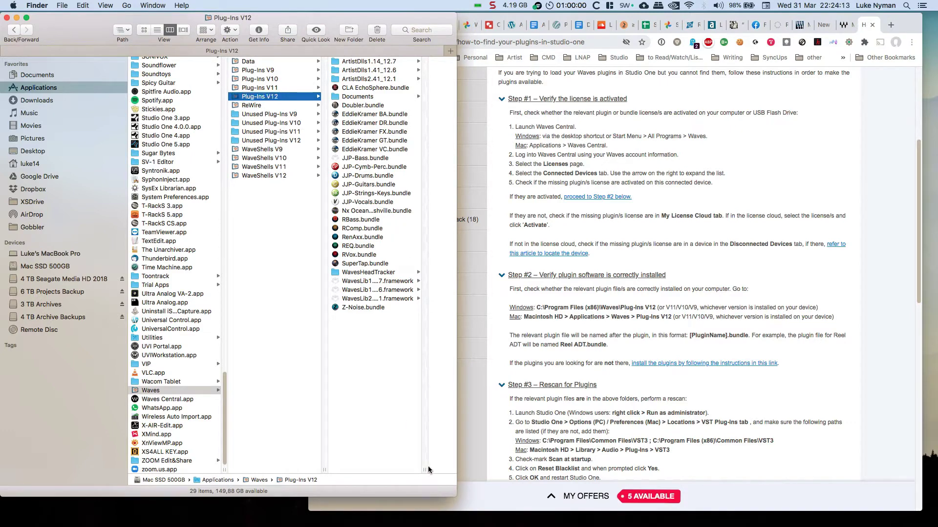
drag(423, 470, 443, 469)
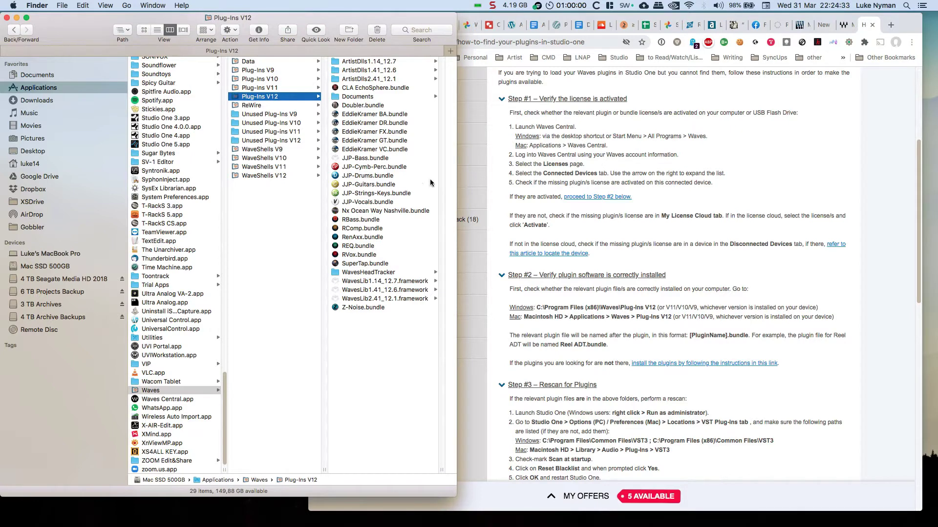
Bring the Waves 'How to Find Your Plugins in Studio One' article forward and scroll through it.
click(500, 129)
scroll(505, 145, up, 5)
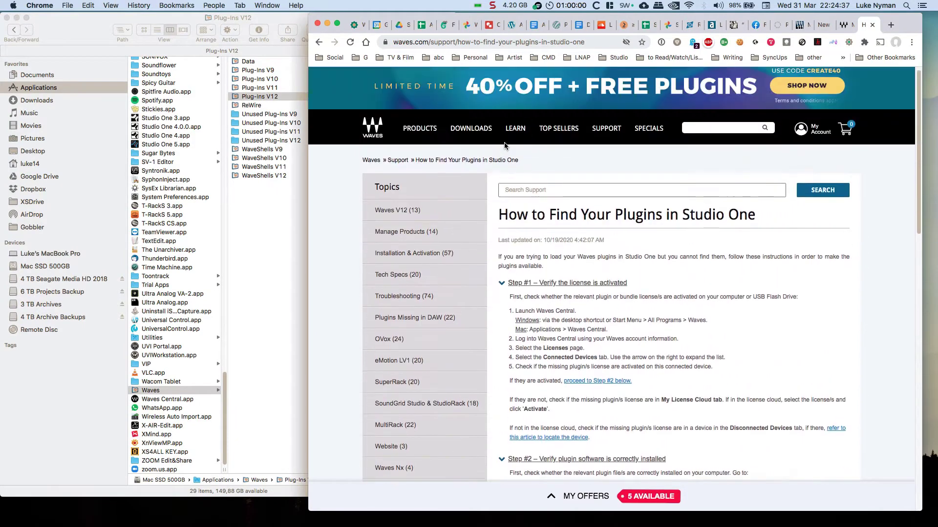
scroll(505, 145, down, 5)
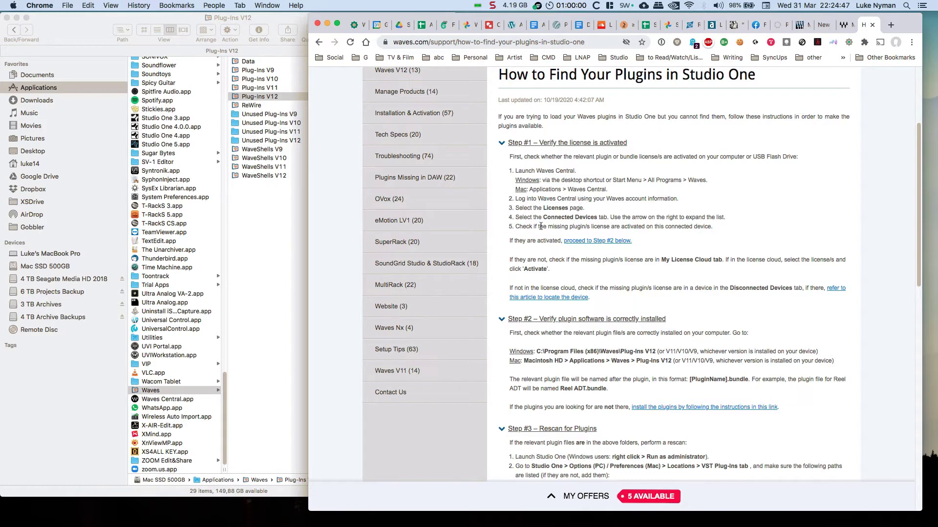
scroll(535, 224, down, 5)
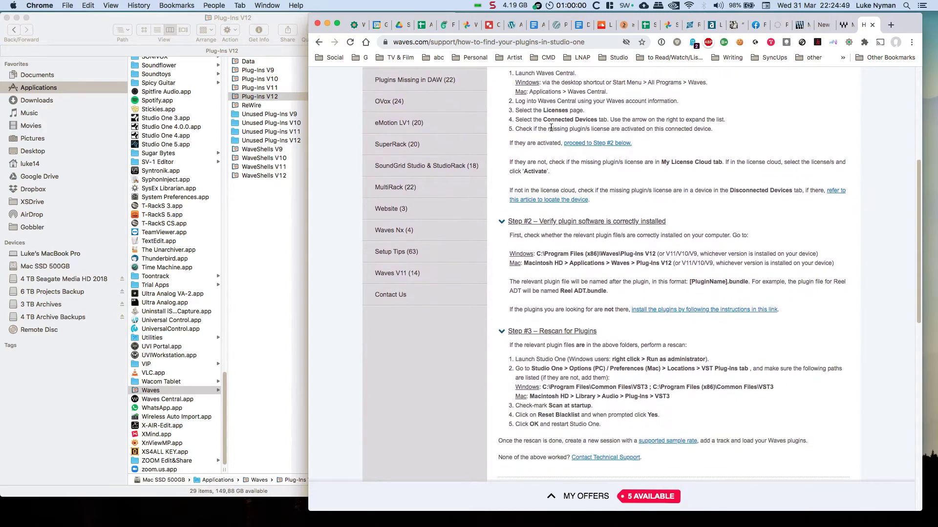
scroll(532, 191, down, 3)
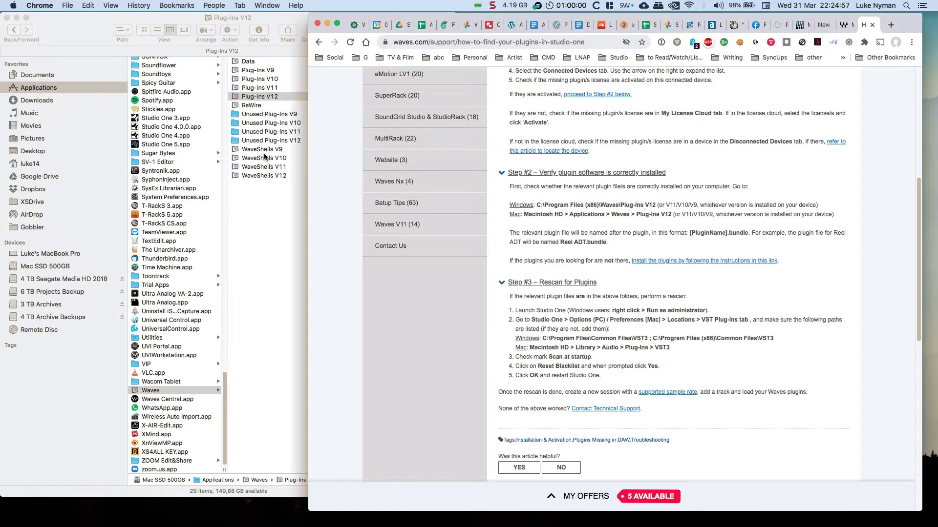
Compare the Plug-Ins V11 and V12 folders in Finder, then scroll the article to Step #3.
click(264, 240)
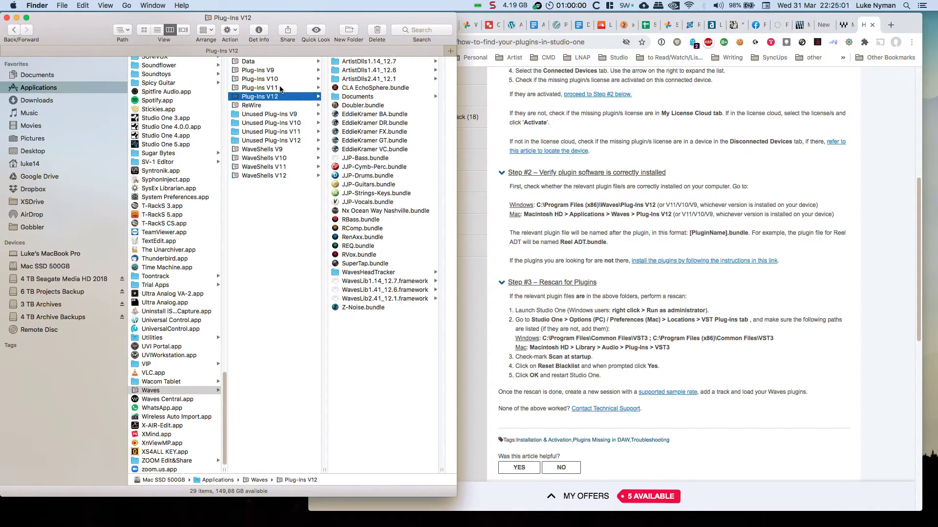
click(278, 88)
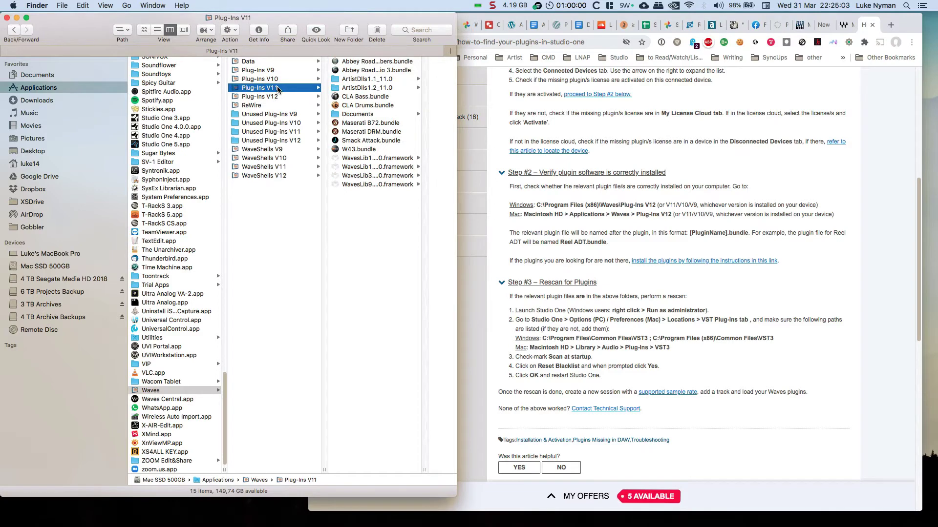
click(266, 97)
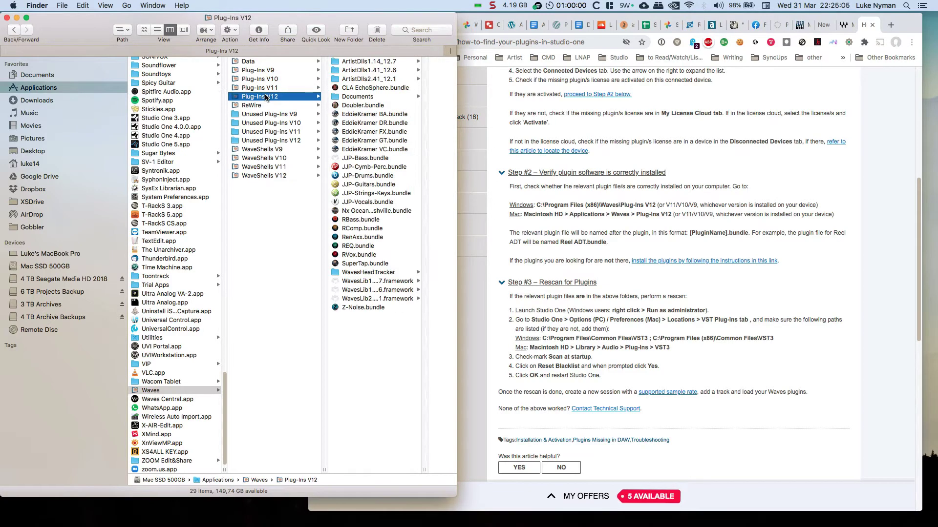
click(822, 268)
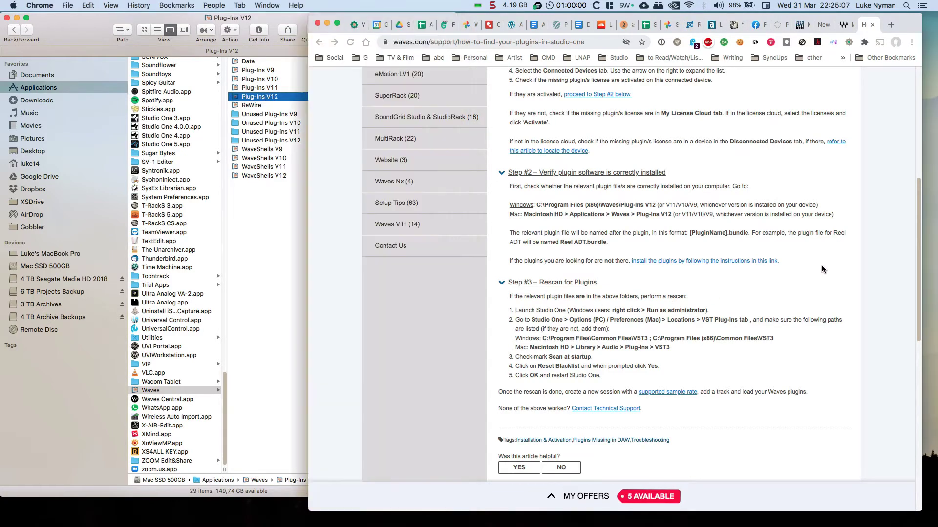
scroll(600, 242, down, 4)
scroll(600, 242, down, 1)
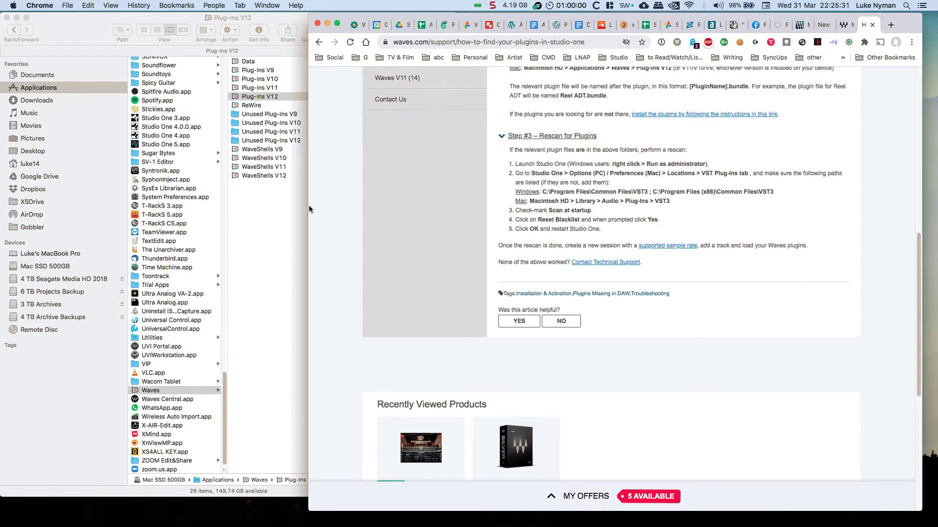
Move the Finder window aside and launch Studio One 5.
click(88, 31)
drag(87, 31, 179, 35)
double_click(56, 39)
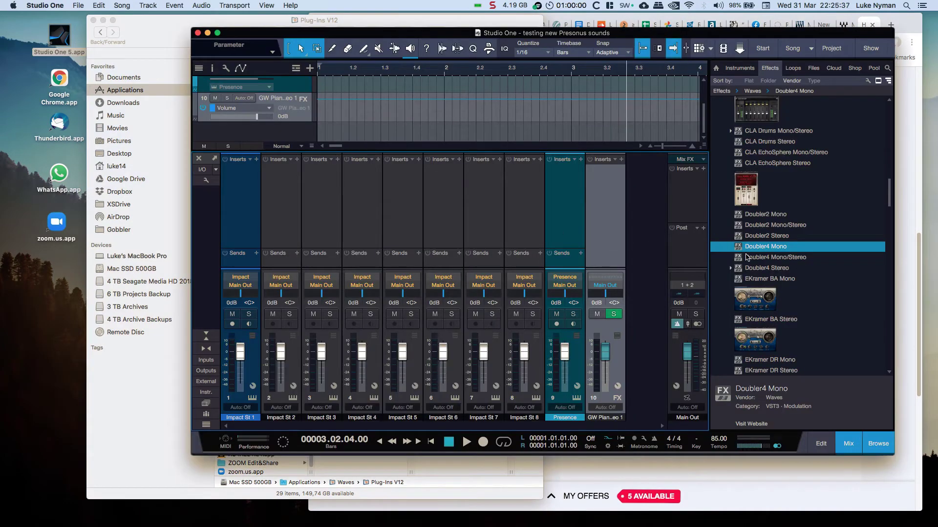
Add Doubler4 Mono and Doubler2 Mono/Stereo as inserts on Main Out.
drag(762, 250, 689, 187)
drag(761, 226, 689, 195)
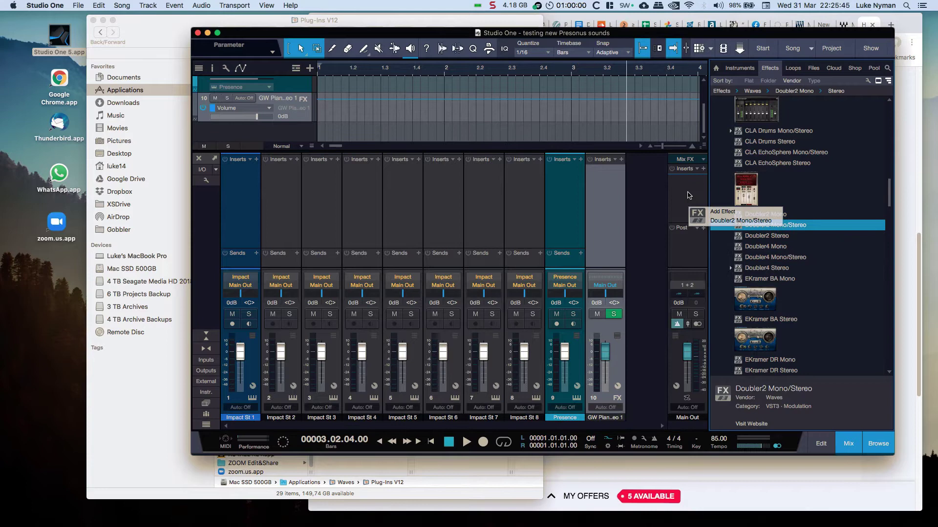
scroll(750, 232, down, 2)
scroll(750, 232, down, 1)
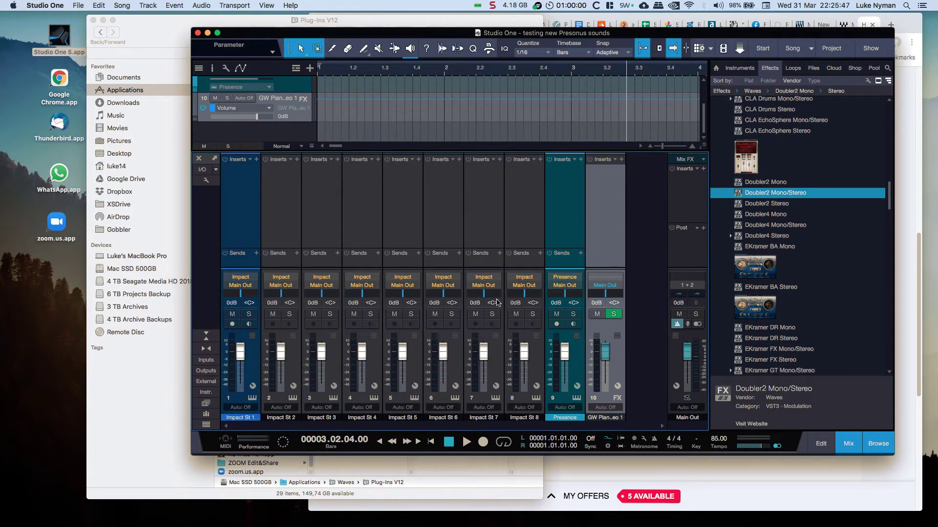
click(171, 379)
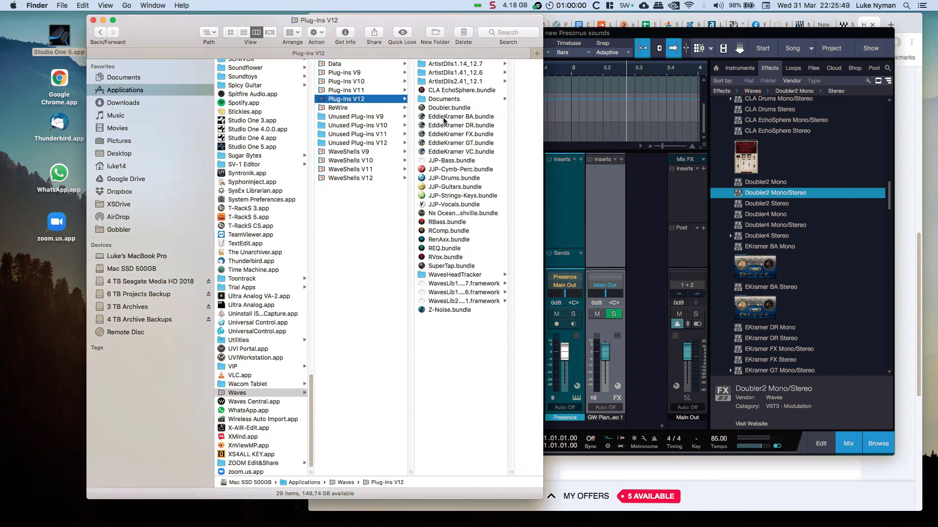
click(651, 232)
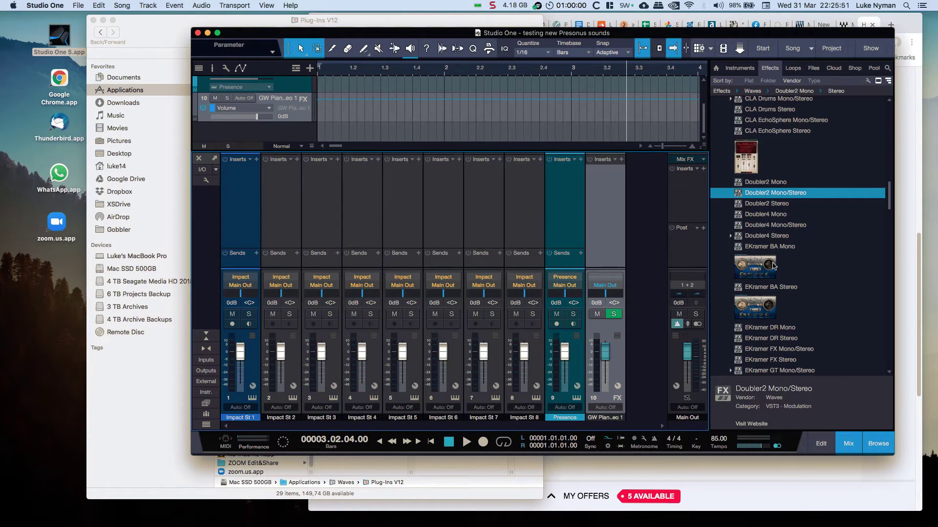
Add EKramer BA Mono, EKramer BA Stereo and CLA EchoSphere Stereo inserts to Main Out.
drag(759, 264, 691, 195)
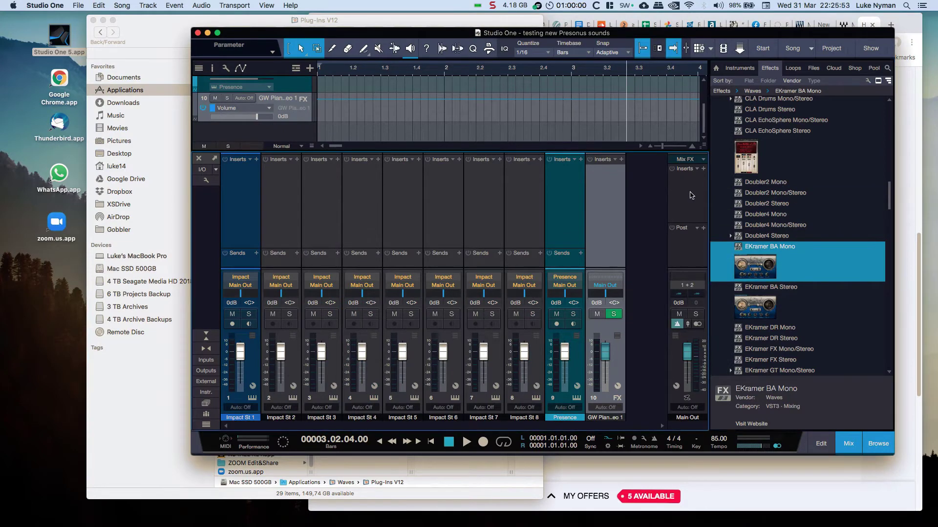
drag(750, 310, 685, 186)
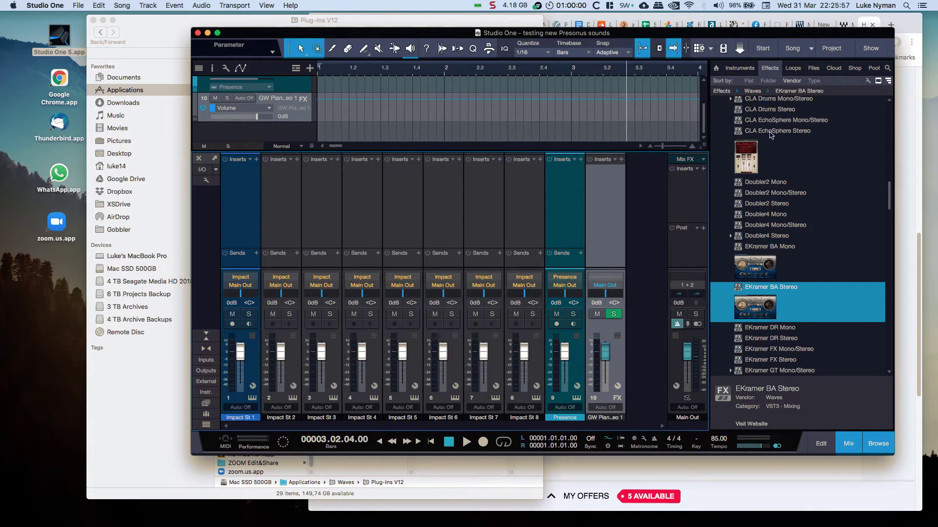
click(771, 135)
drag(771, 134, 689, 197)
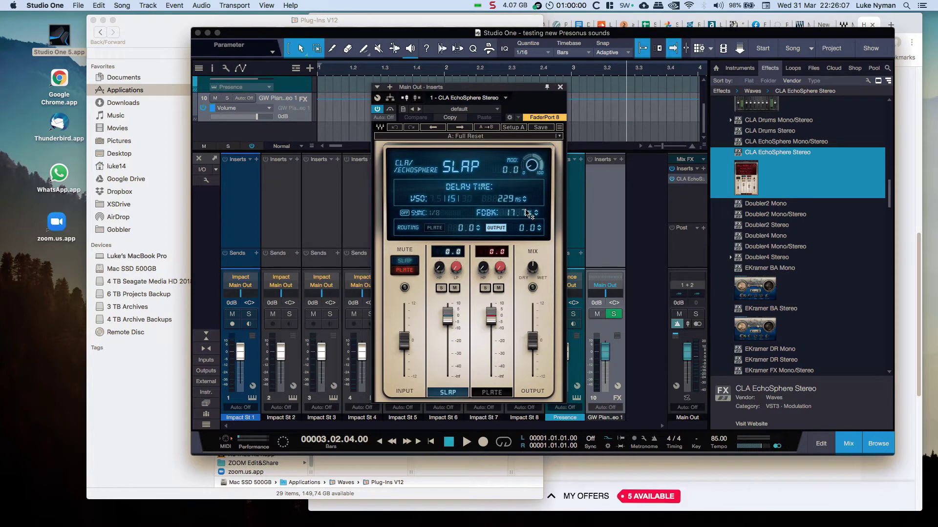
Add CLA Bass Stereo and Abbey Road Chambers Stereo inserts to Main Out, closing each plugin window.
scroll(752, 190, up, 5)
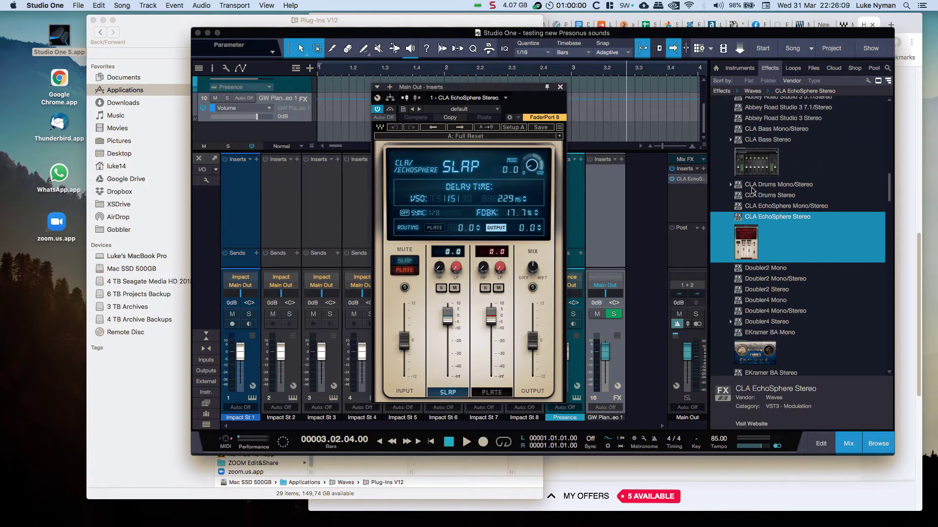
drag(756, 220, 685, 210)
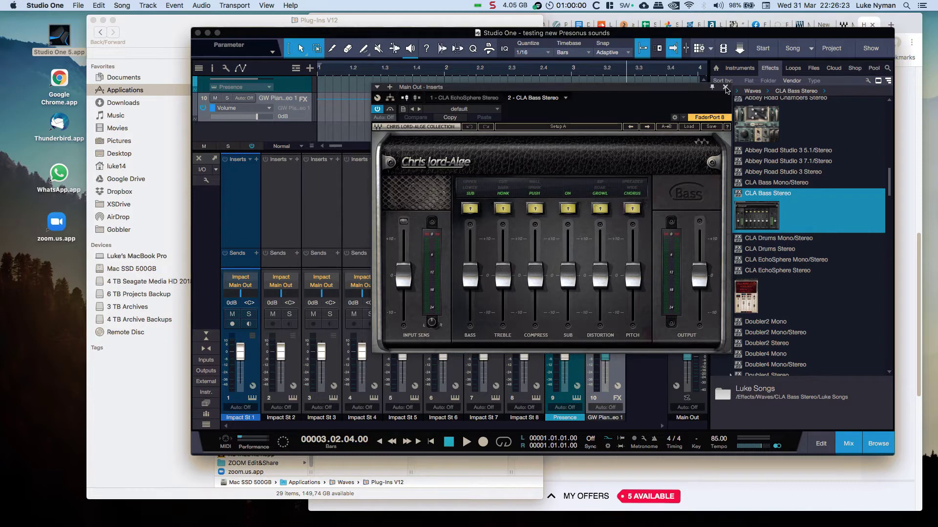
click(726, 87)
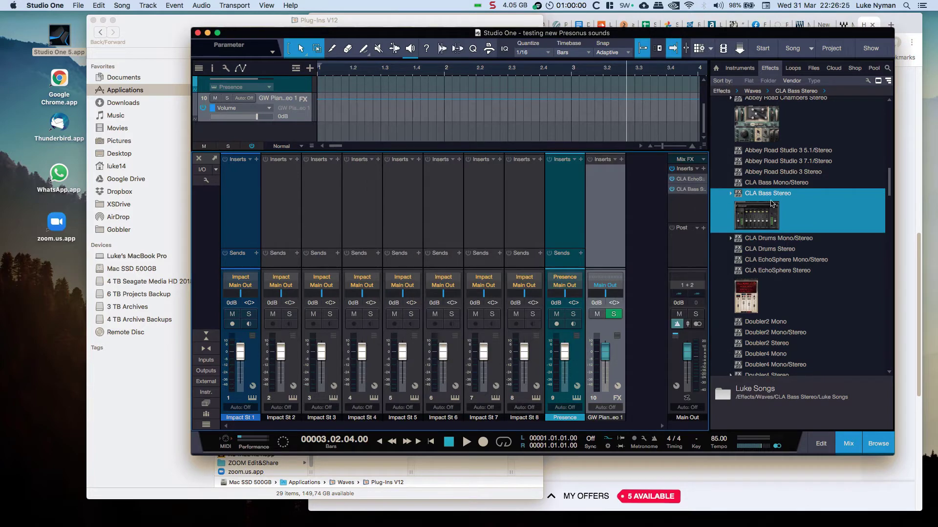
drag(764, 167, 683, 212)
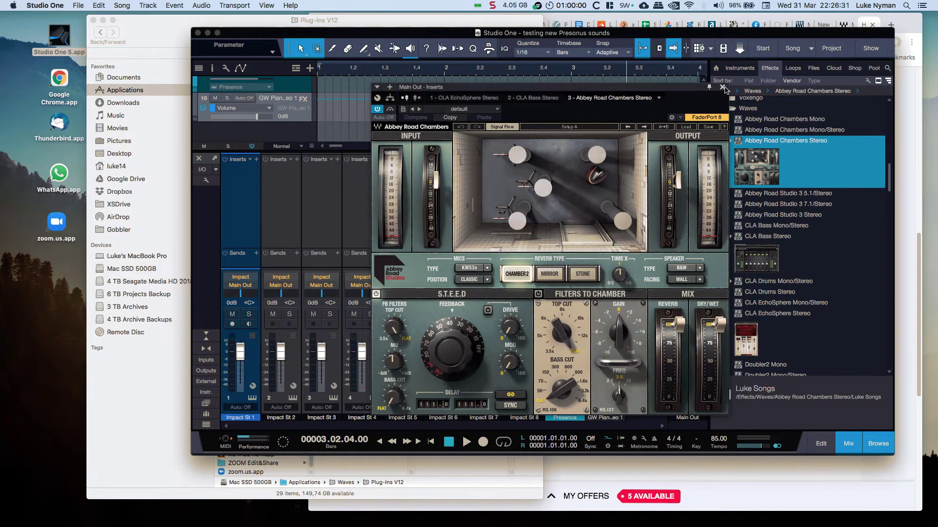
click(723, 88)
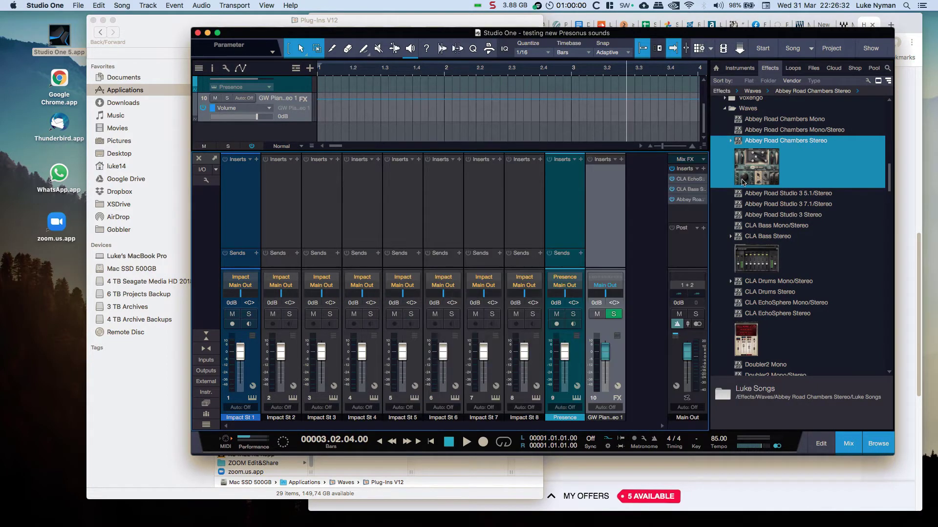
Drag the Abbey Road Chambers, CLA Bass and CLA EchoSphere inserts off Main Out, then try adding JJP-Vocals Mono/Stereo.
right_click(693, 200)
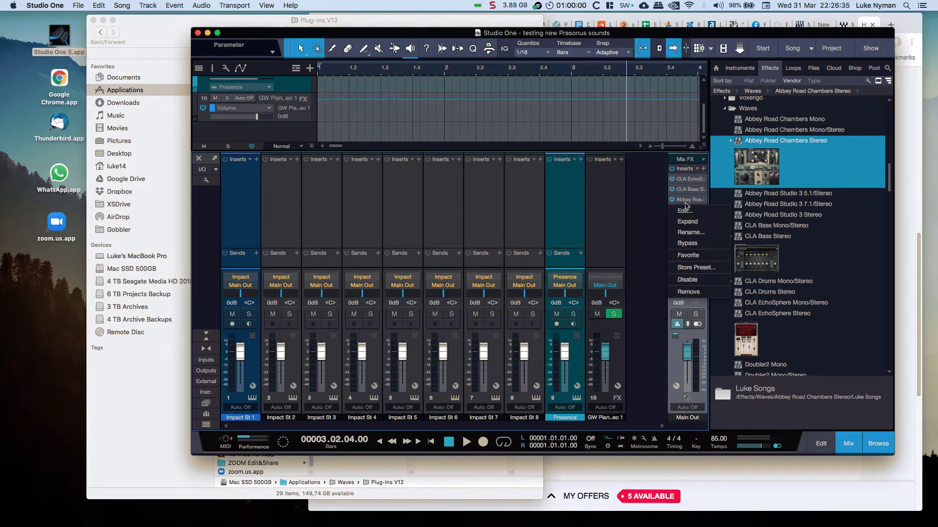
click(678, 200)
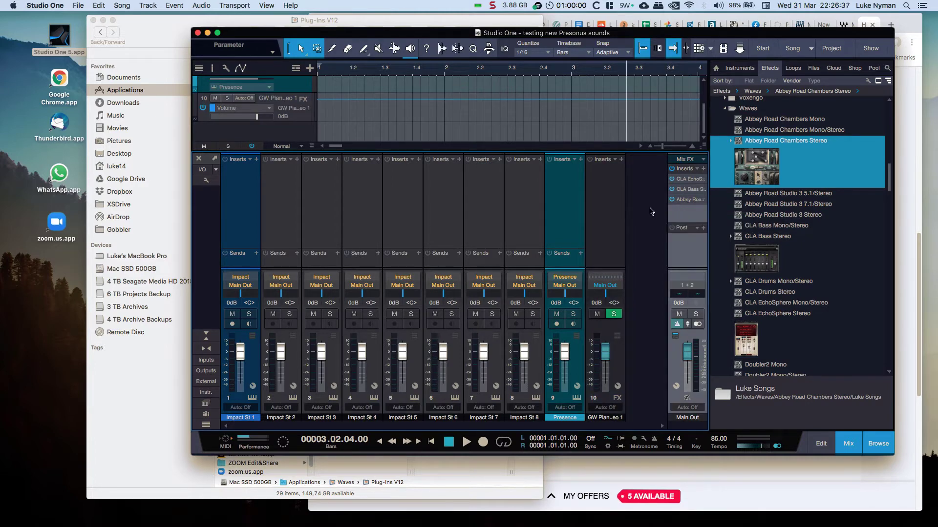
drag(679, 206, 647, 201)
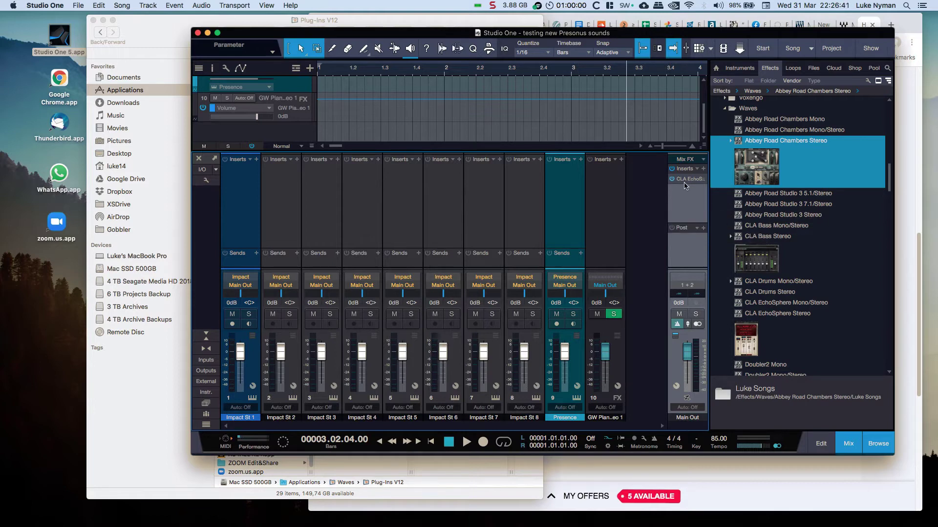
drag(690, 179, 648, 192)
scroll(790, 193, down, 15)
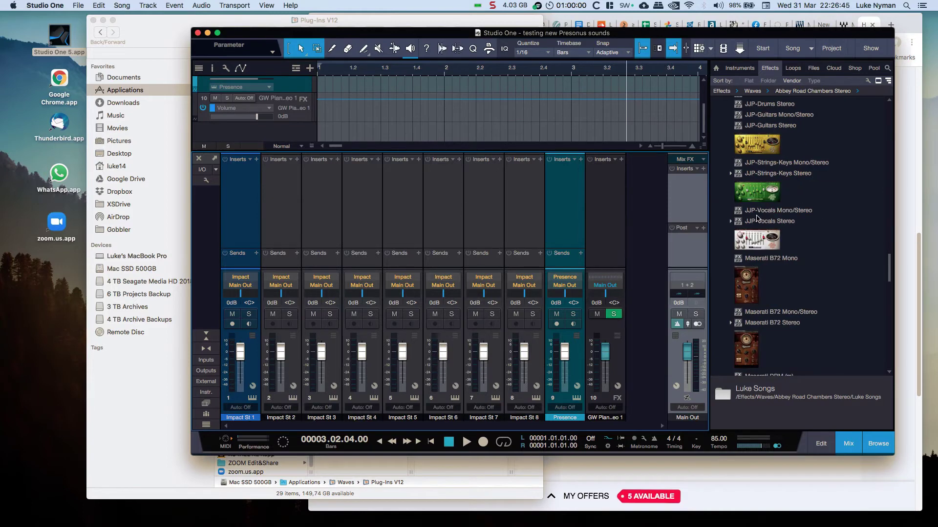
drag(760, 213, 678, 206)
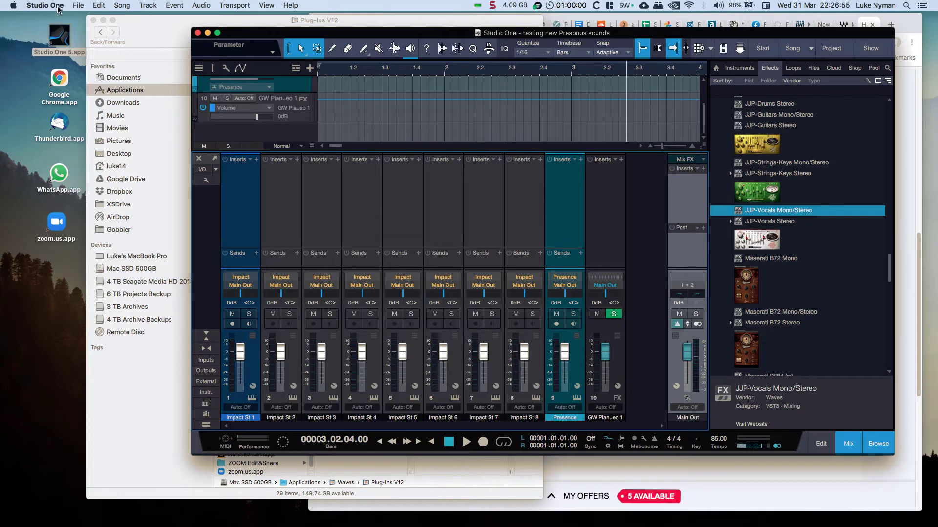
Open Studio One Preferences at the VST plug-in locations and move the window right.
click(45, 5)
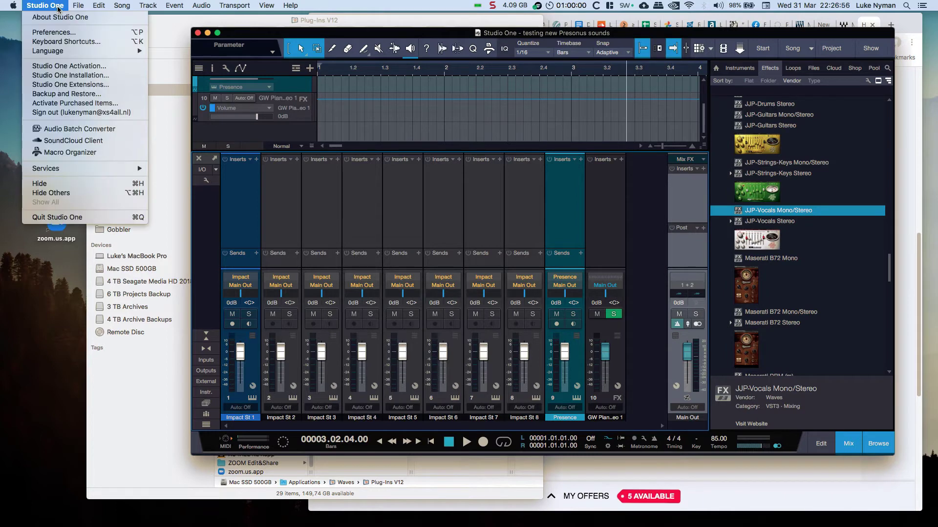
click(67, 35)
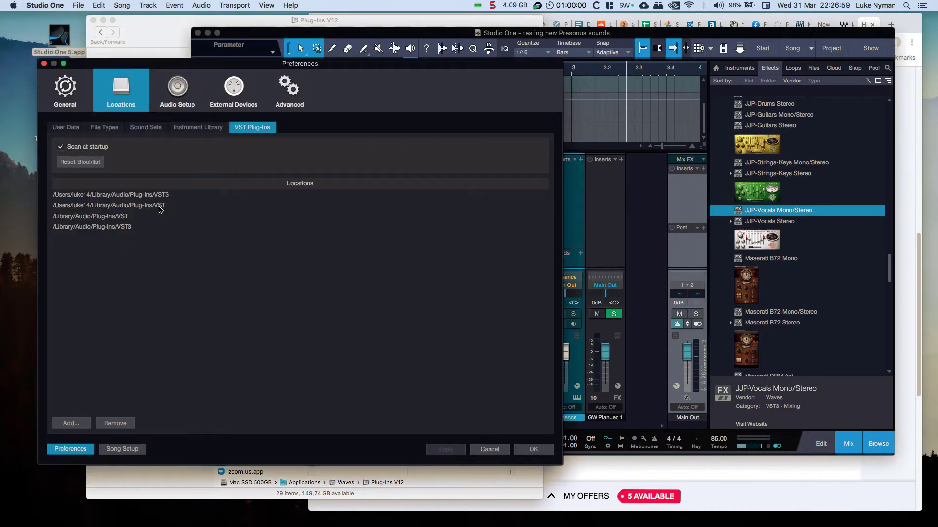
drag(229, 65, 457, 57)
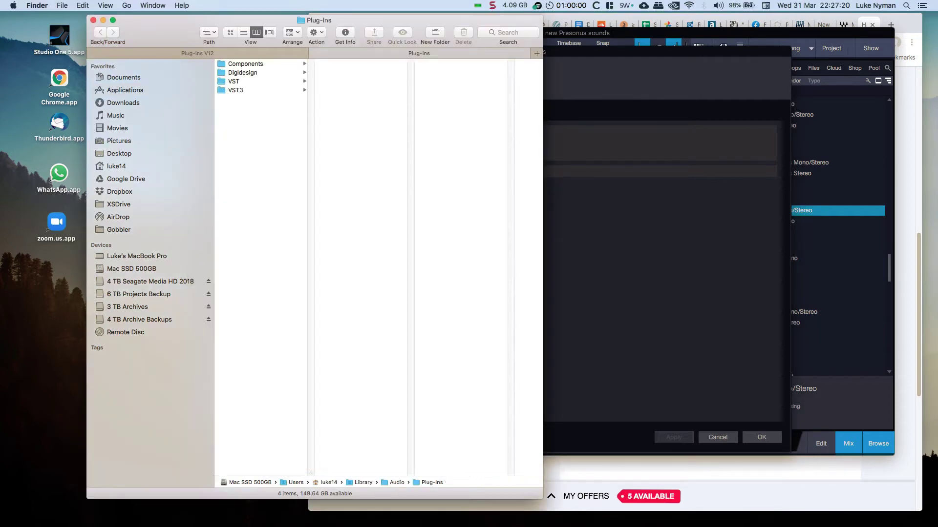
Check the empty user VST3 folder, then open the system Library/Audio/Plug-Ins/VST3 folder in a new tab.
click(268, 92)
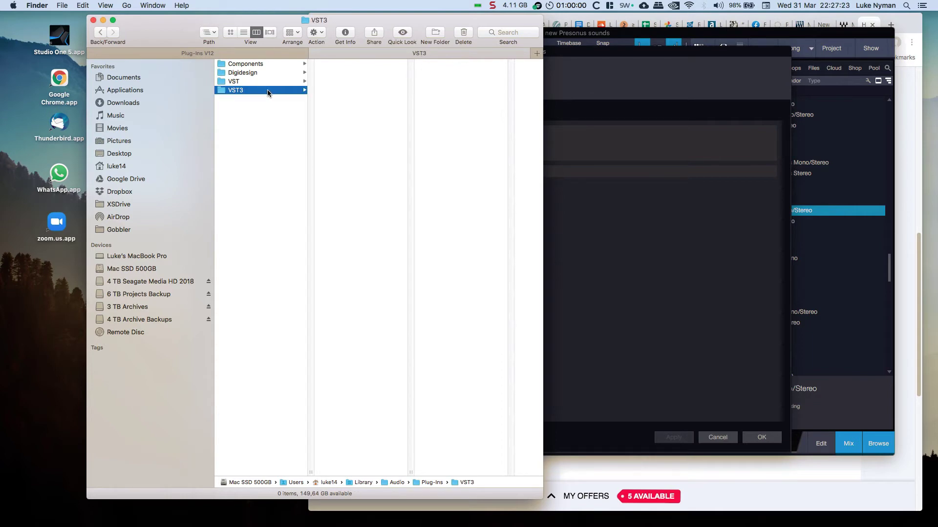
click(314, 53)
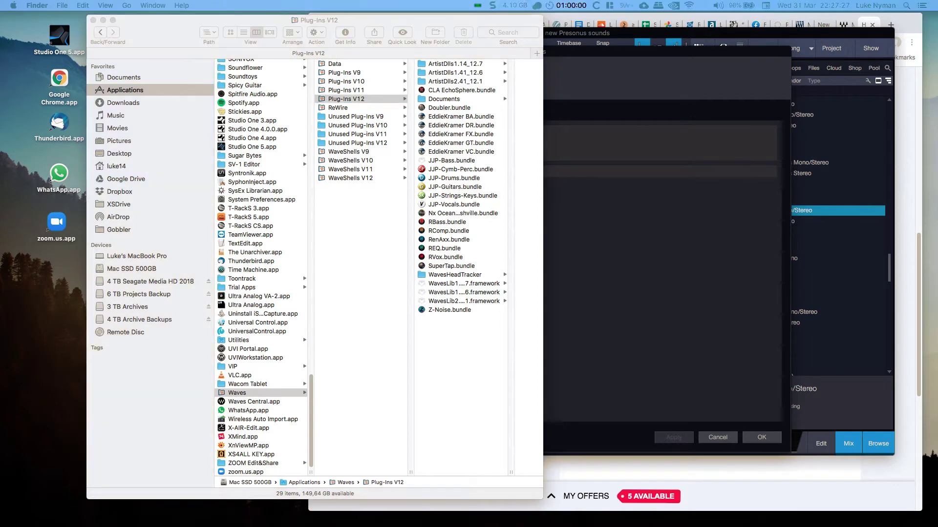
key(super+t)
click(251, 117)
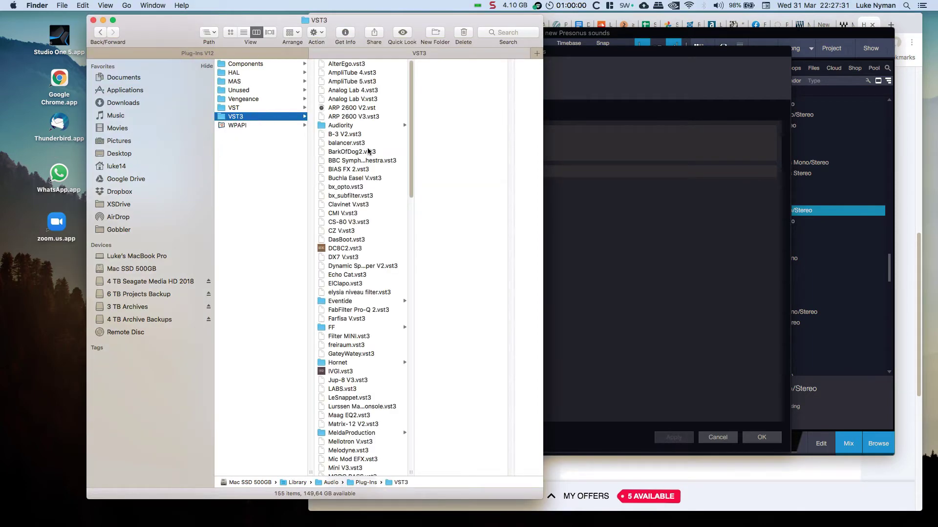
Widen the list, inspect WaveShell1-VST3 12.7 and 12.6, and return to Studio One's preferences.
scroll(368, 151, down, 10)
scroll(368, 152, down, 10)
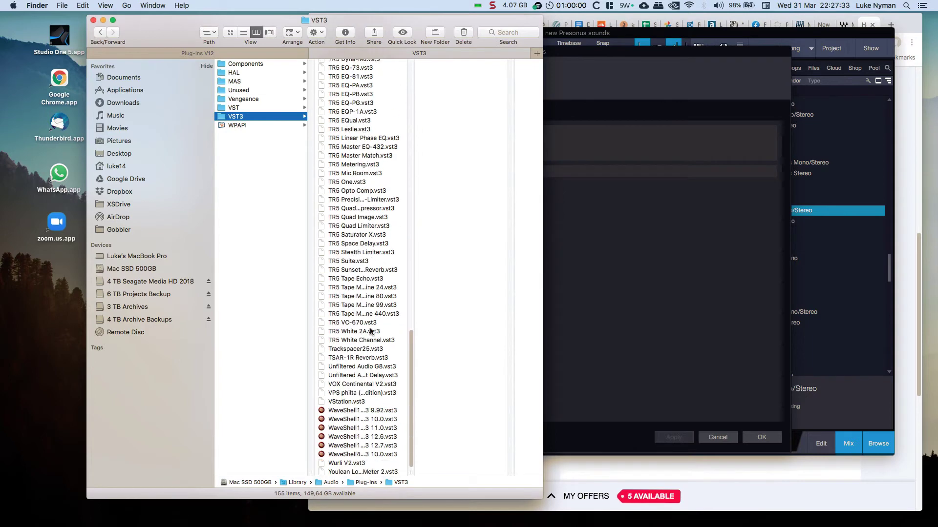
drag(411, 473, 462, 470)
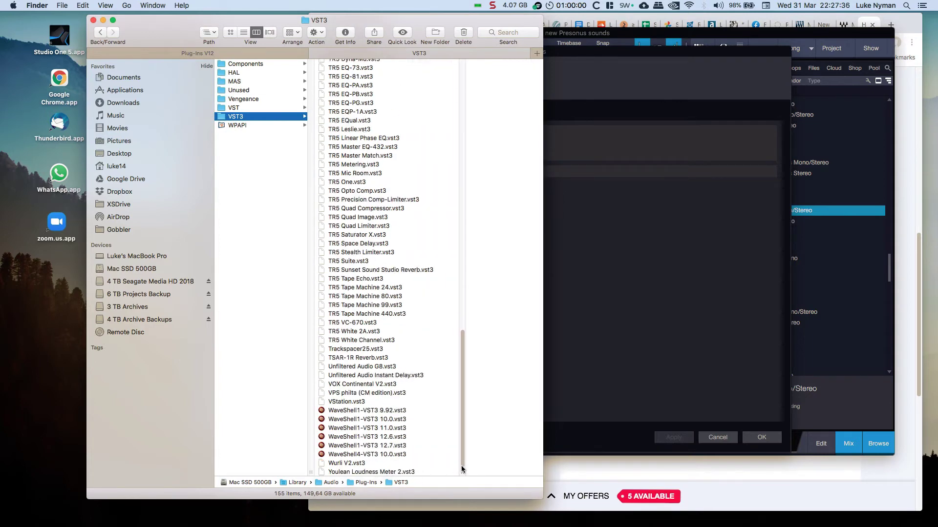
click(383, 446)
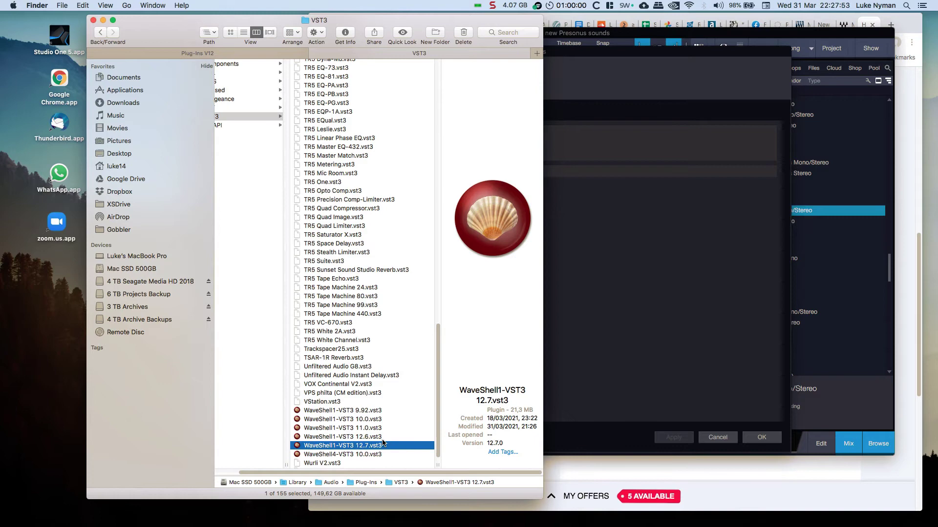
click(365, 438)
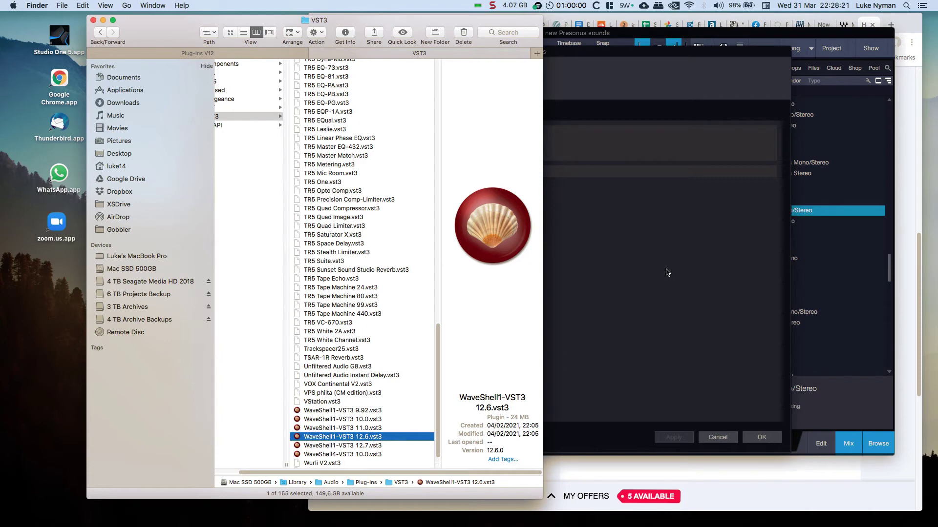
click(667, 272)
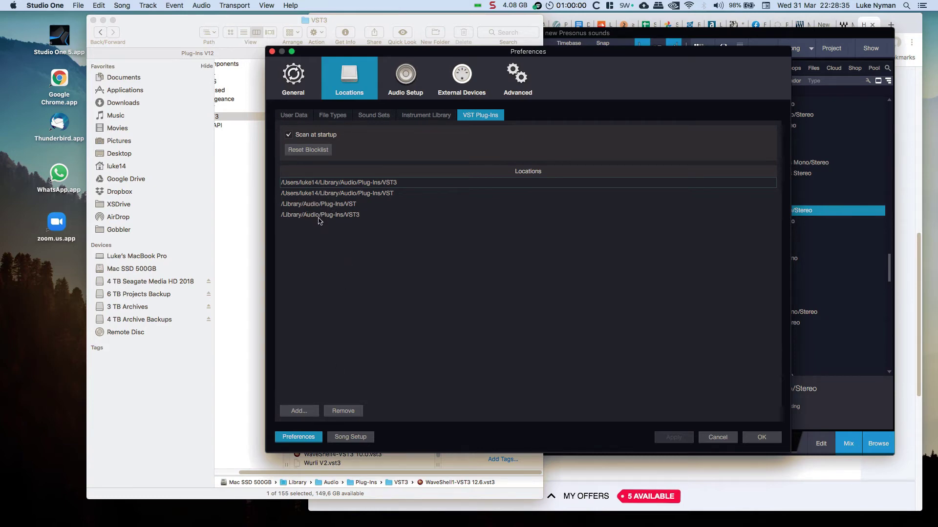
Remove /Library/Audio/Plug-Ins/VST3 from the VST locations and re-add it by dragging the folder from Finder.
click(318, 216)
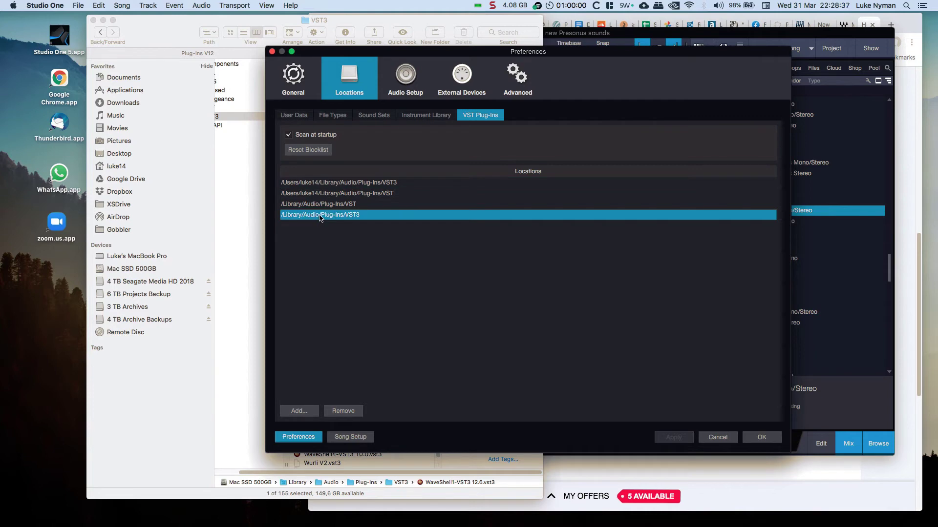
click(342, 411)
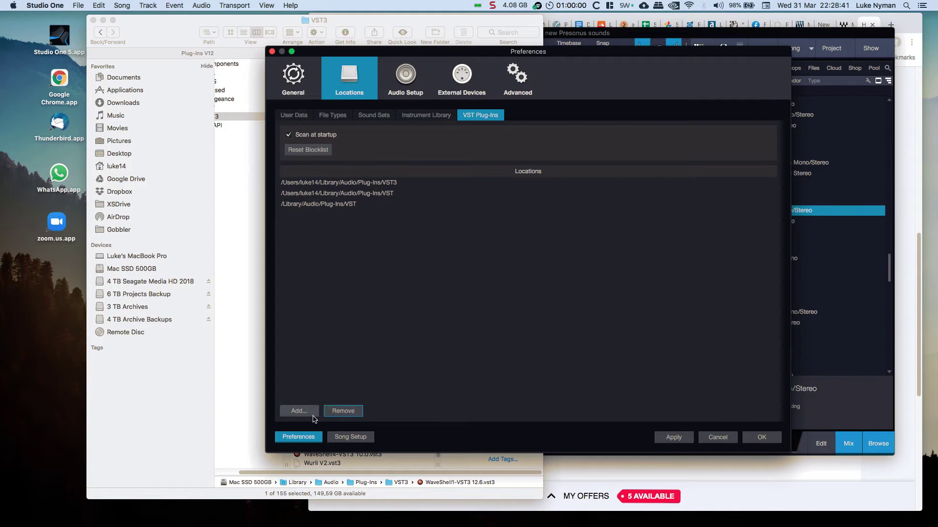
click(299, 411)
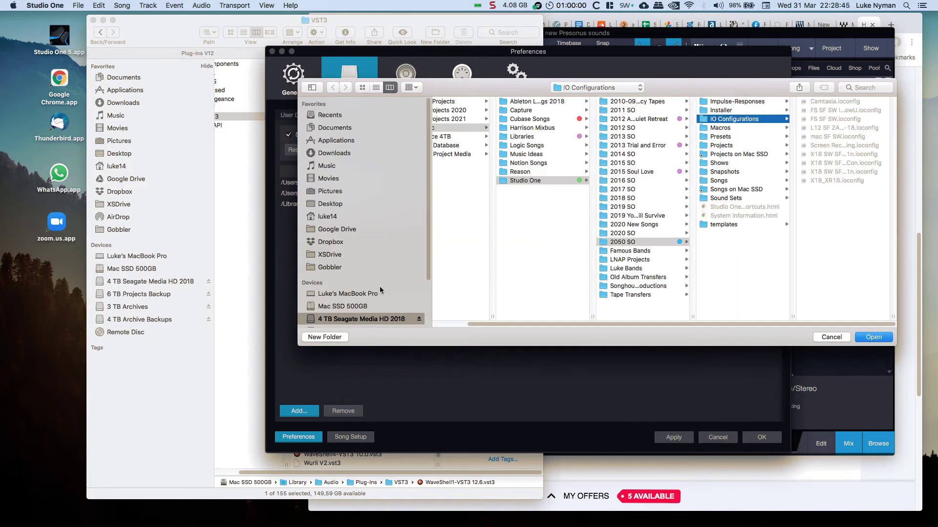
click(168, 39)
drag(249, 116, 726, 155)
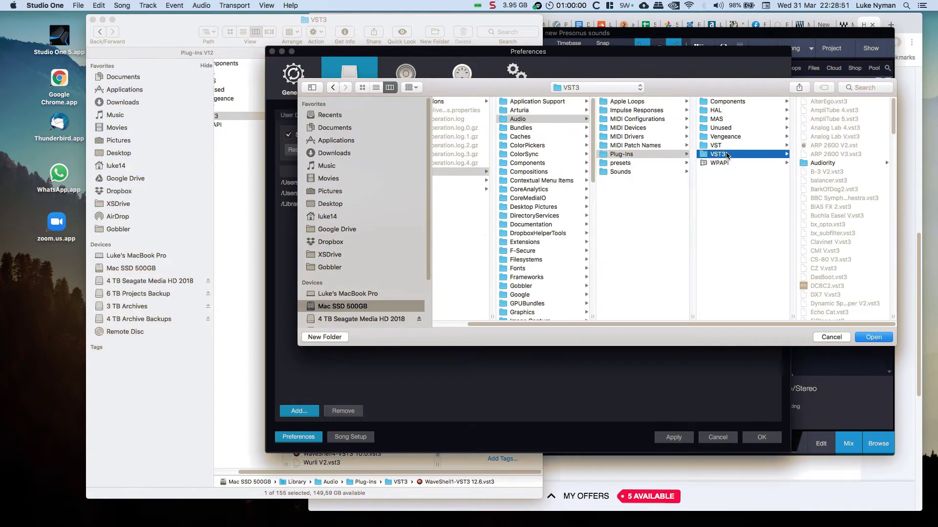
click(874, 337)
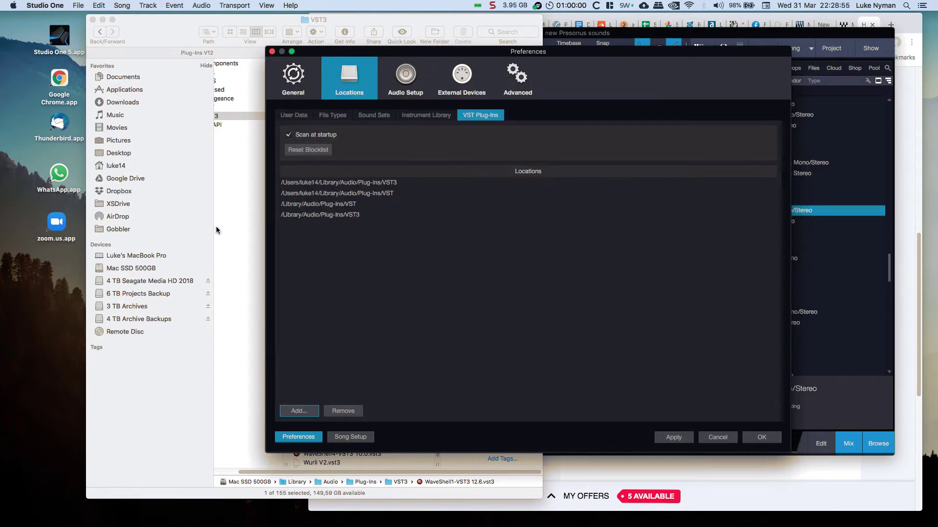
Apply the new locations, acknowledge the six-WaveShell update notice, and close Preferences with OK.
click(679, 440)
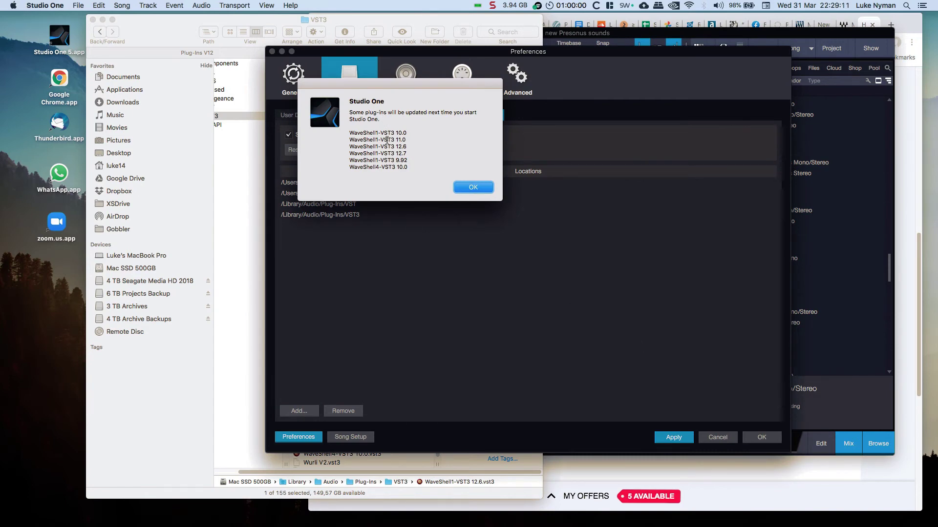
click(474, 188)
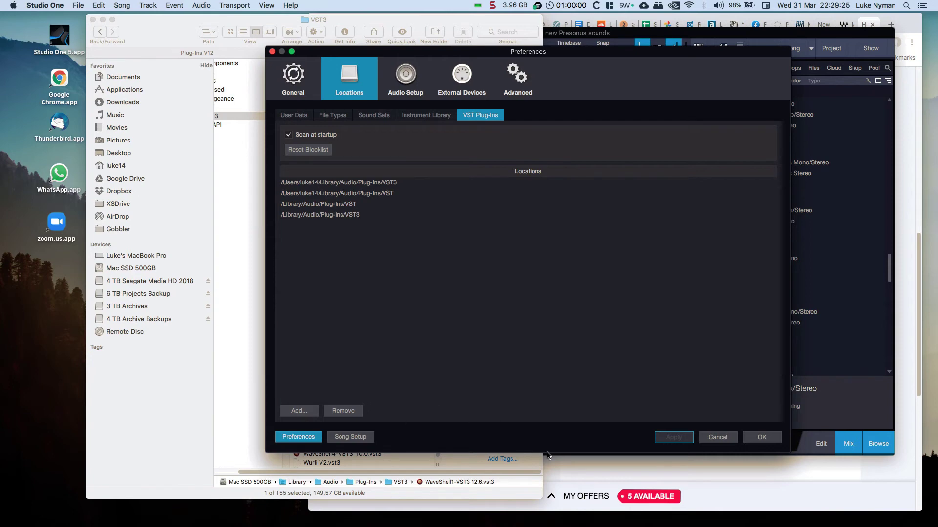
click(761, 438)
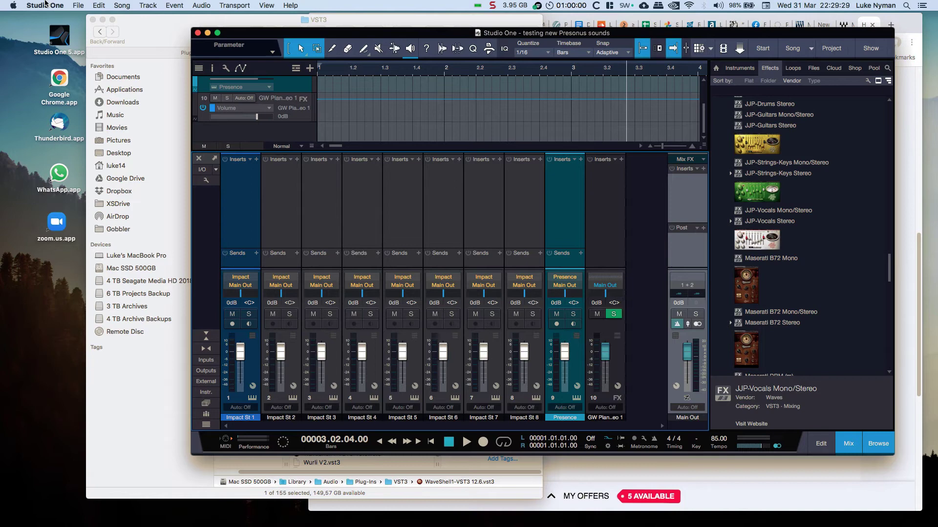
Add JJP-Strings-Keys Stereo to Main Out, then quit saving the song and relaunch Studio One 5.
click(734, 195)
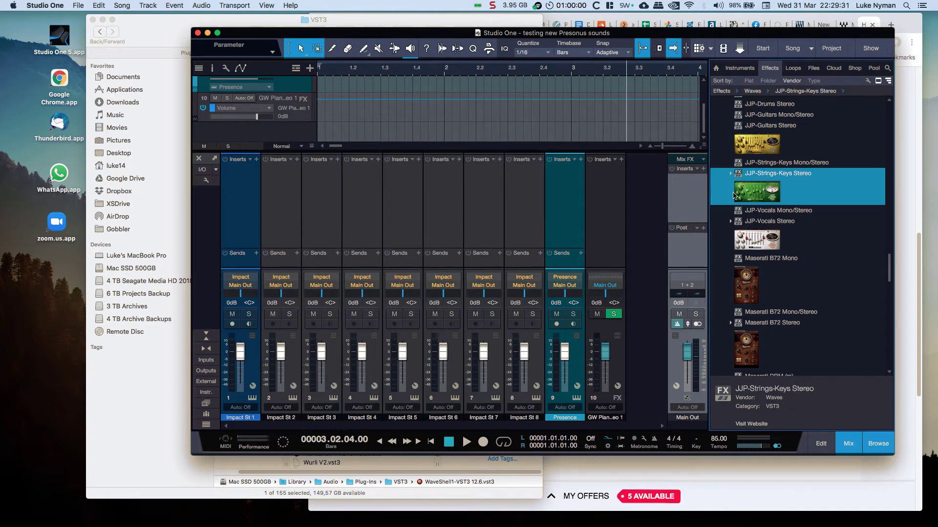
drag(734, 196, 687, 194)
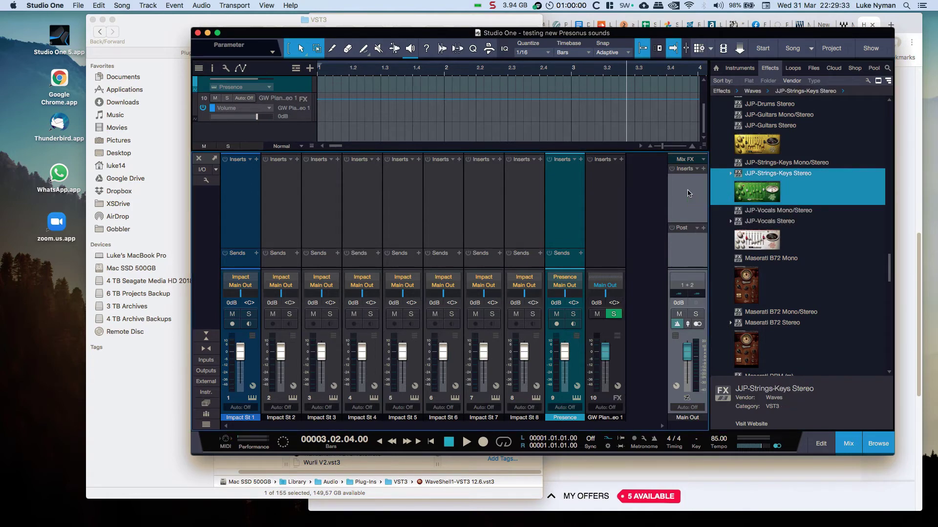
click(46, 6)
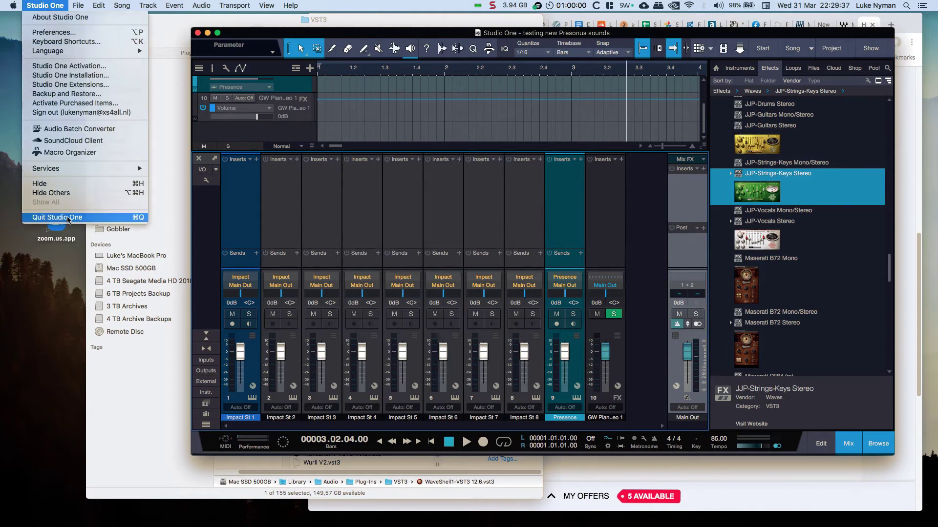
click(68, 218)
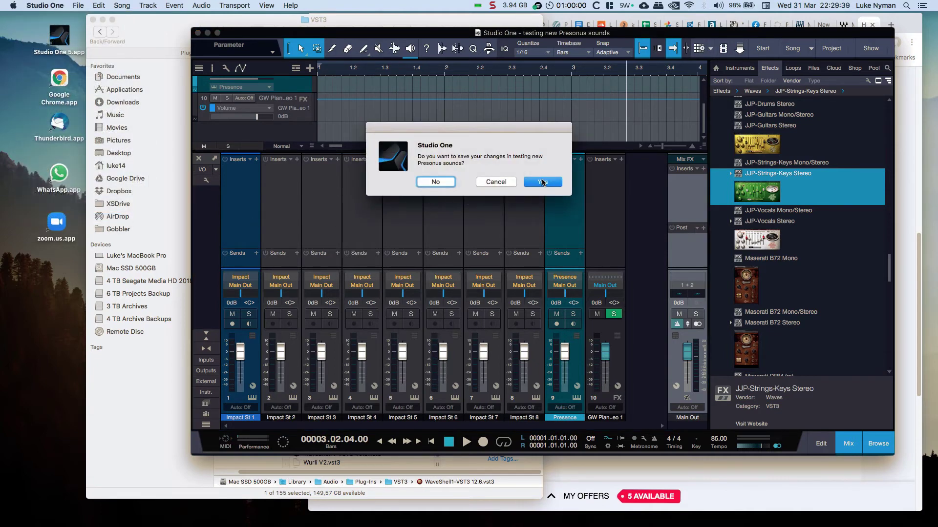
click(544, 183)
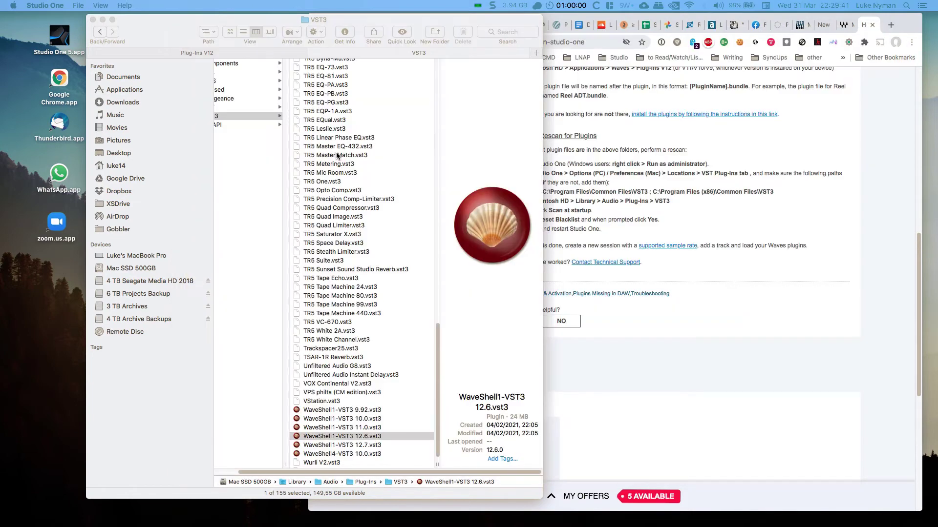
double_click(59, 43)
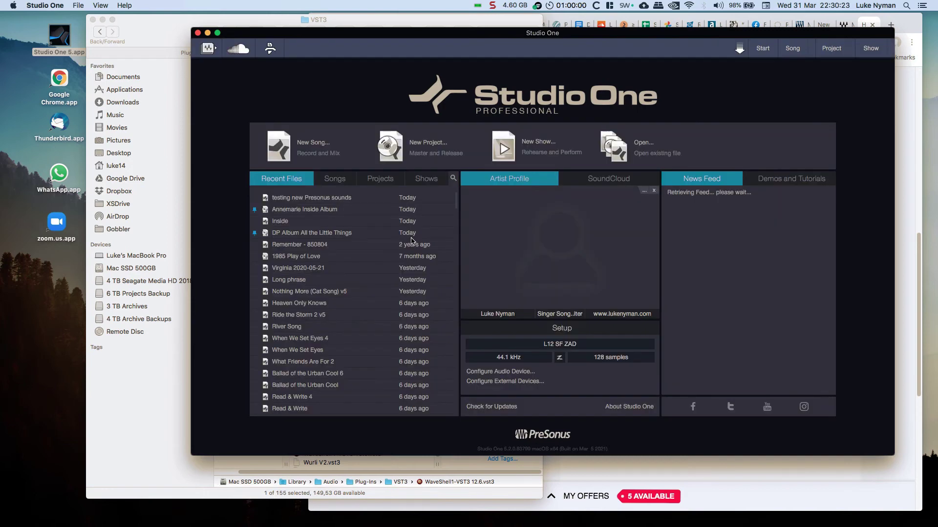
Reopen the 'testing new Presonus sounds' song and insert EKramer VC Stereo on Main Out.
click(336, 199)
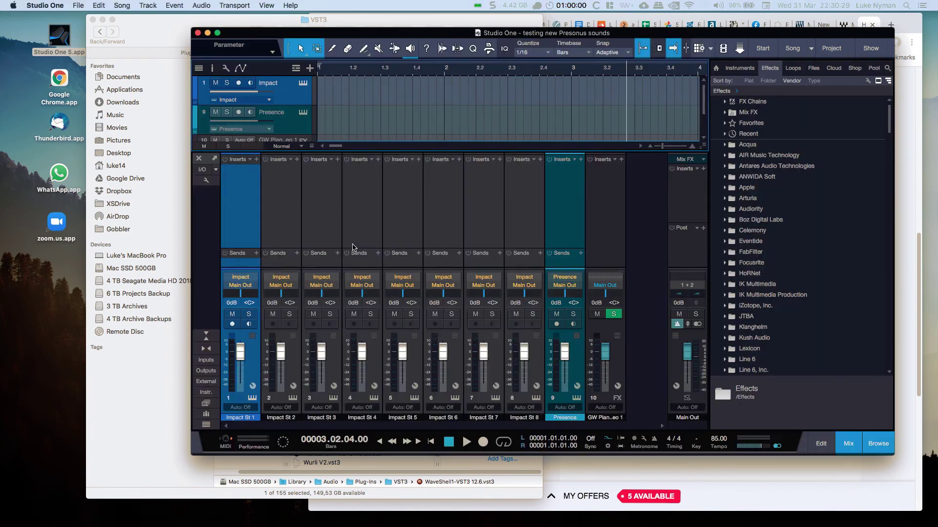
scroll(758, 273, down, 20)
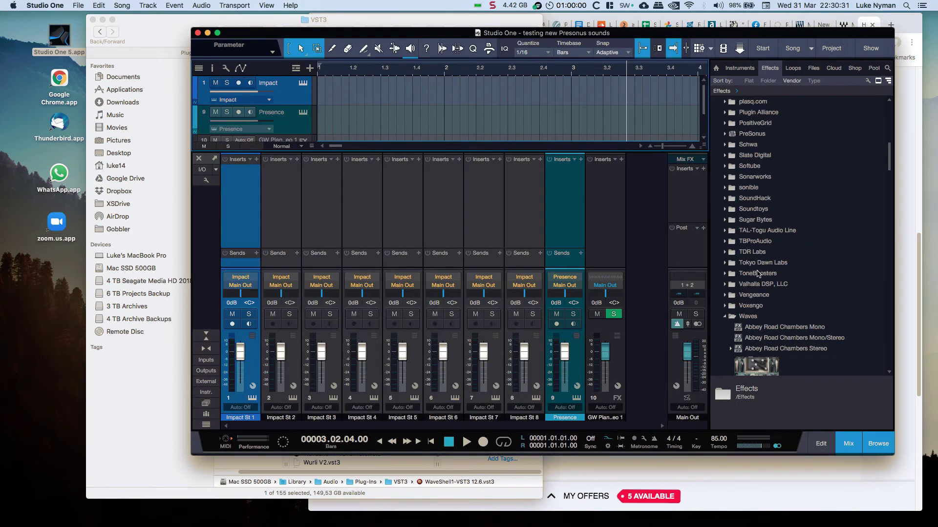
scroll(758, 270, up, 3)
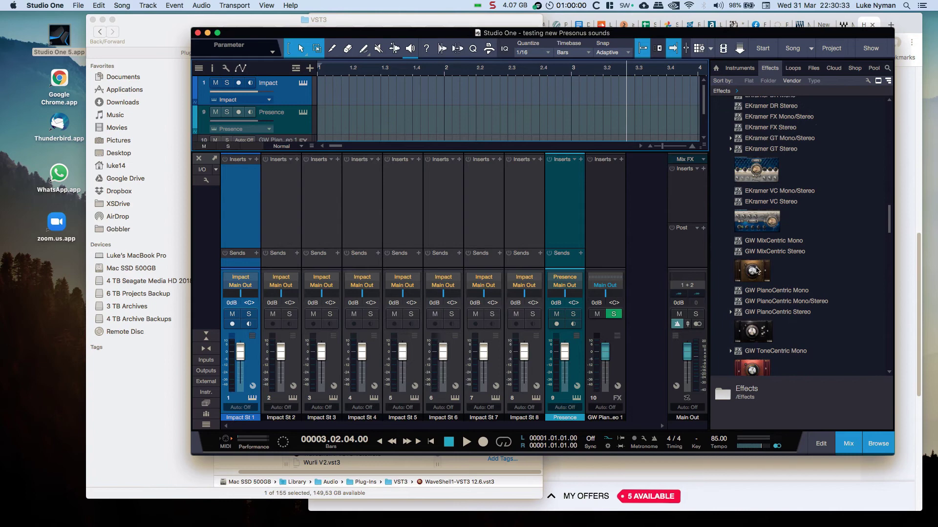
drag(768, 203, 680, 192)
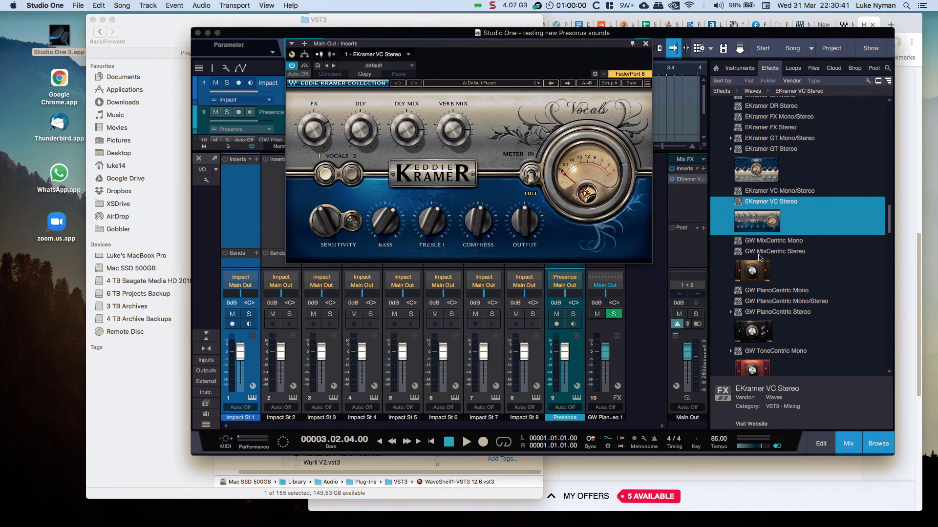
Add Doubler4 Mono/Stereo and JJP-Strings-Keys Mono/Stereo to the Main Out inserts.
scroll(759, 244, up, 8)
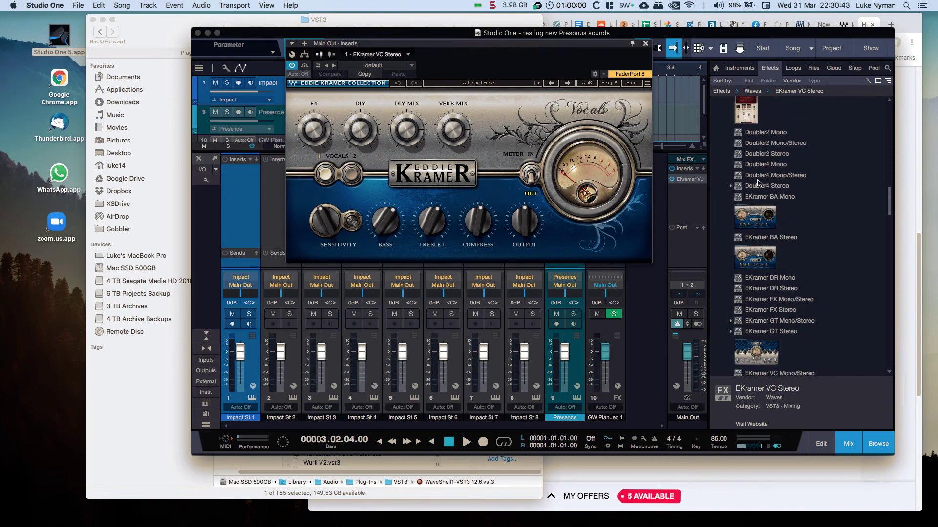
click(749, 179)
drag(750, 184, 684, 195)
scroll(768, 224, up, 5)
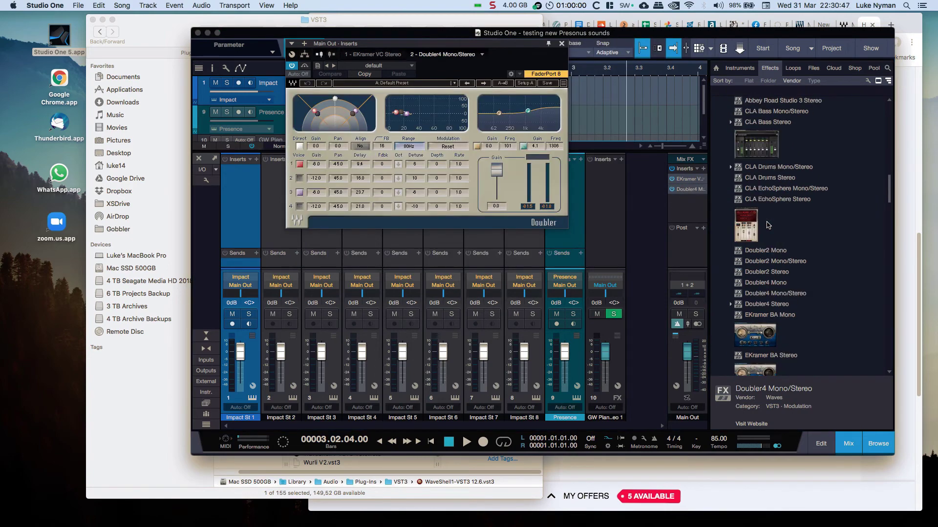
scroll(768, 225, down, 2)
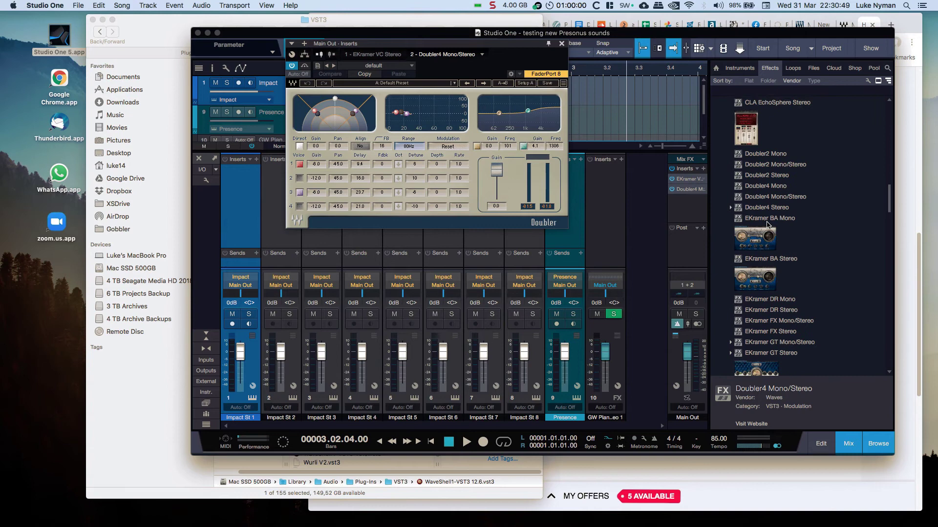
scroll(767, 225, down, 15)
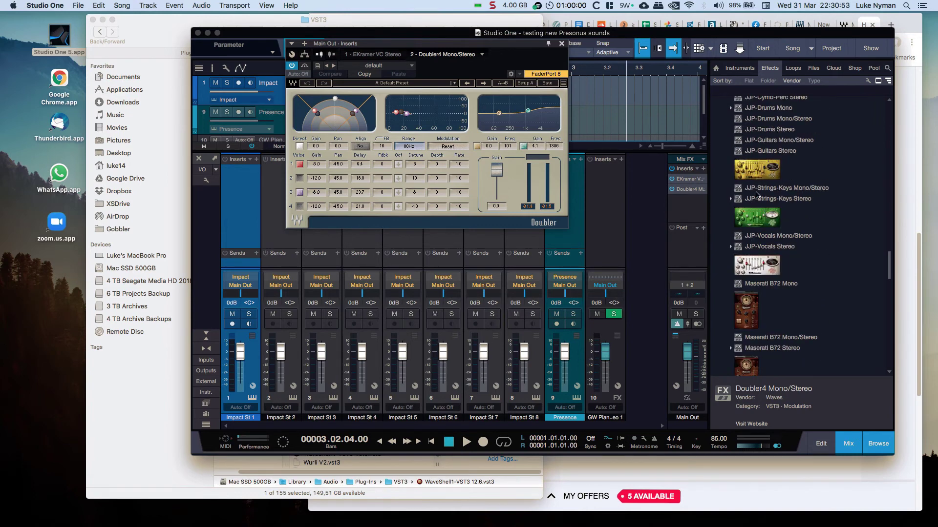
drag(757, 189, 697, 211)
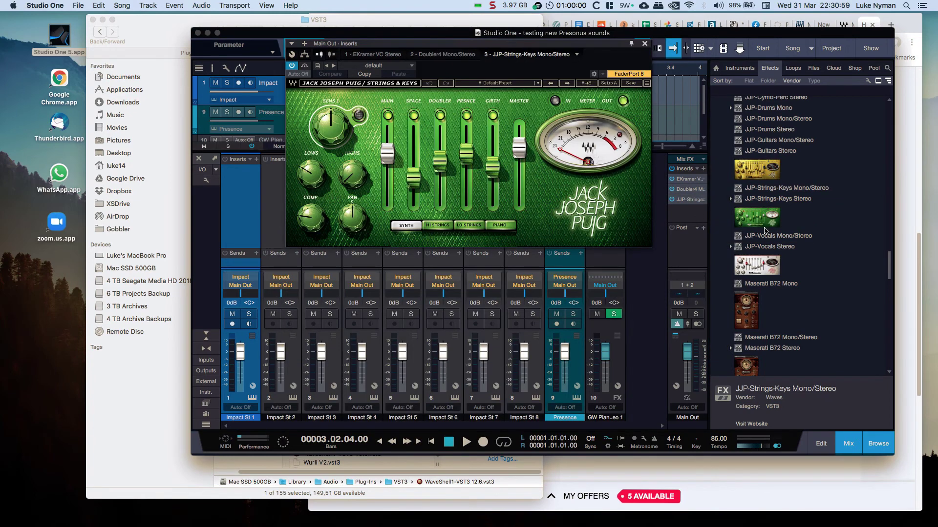
Add RBass Stereo as the fourth Main Out insert and close its plug-in window.
scroll(766, 231, down, 10)
scroll(767, 231, down, 3)
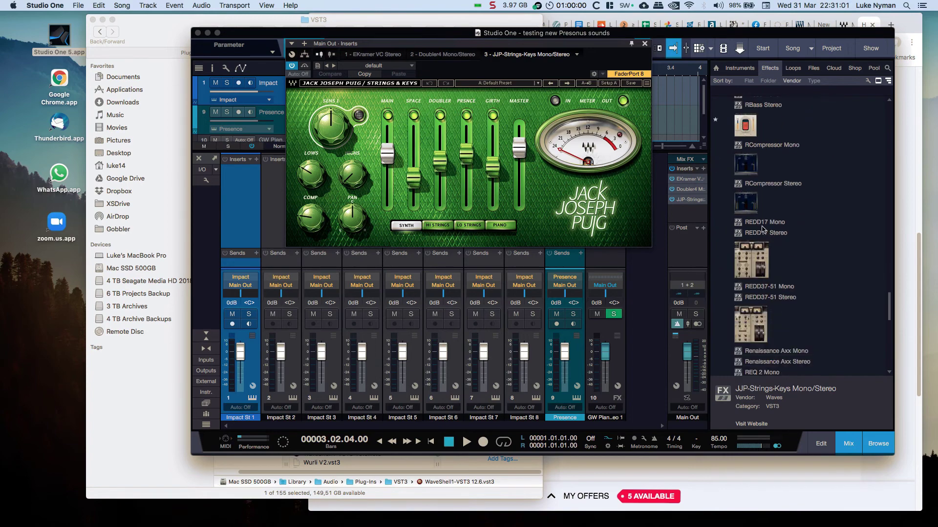
click(750, 205)
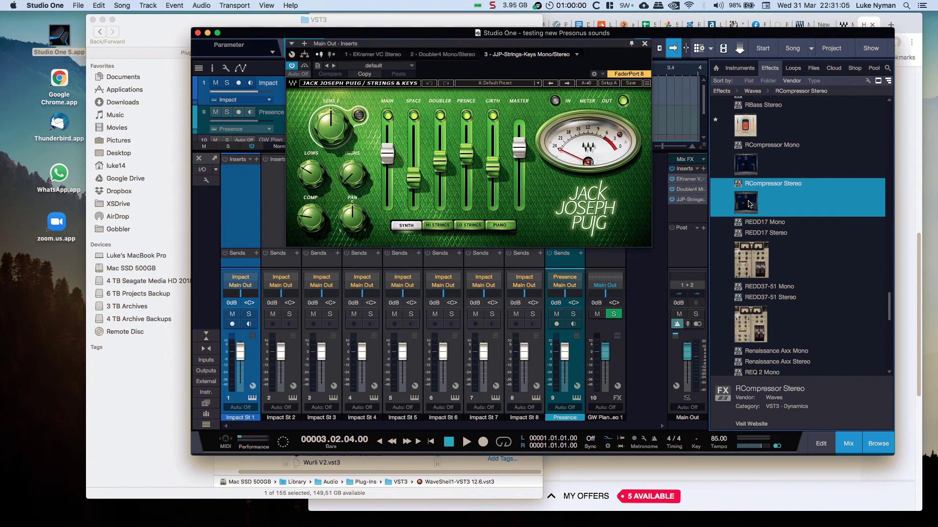
scroll(746, 180, up, 2)
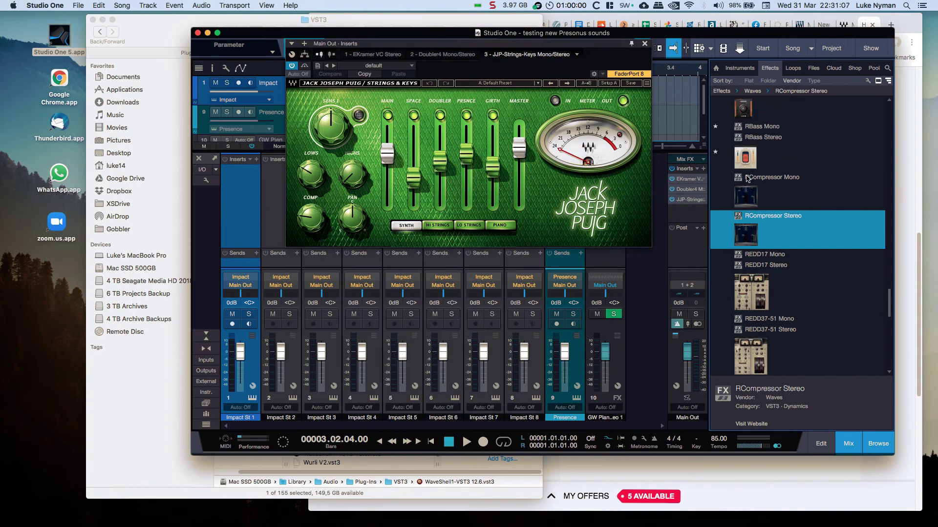
scroll(747, 185, up, 2)
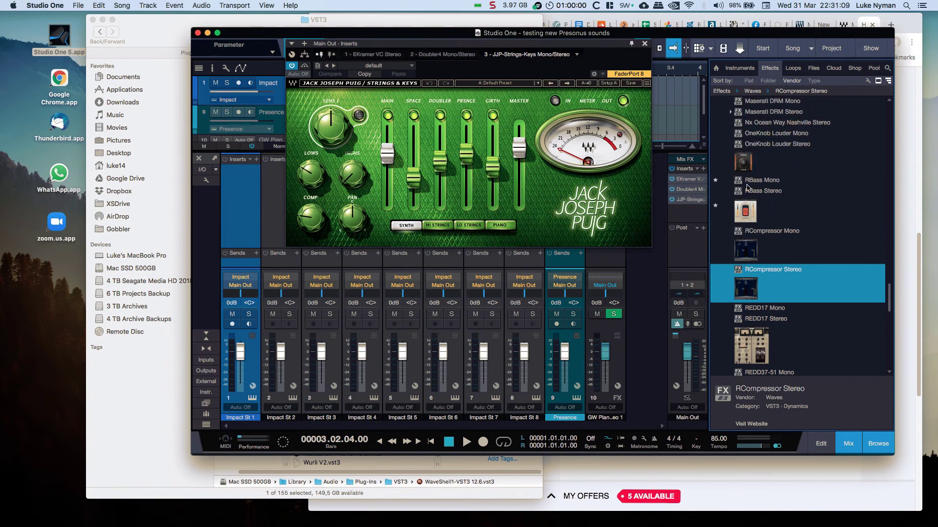
click(745, 215)
drag(705, 219, 696, 219)
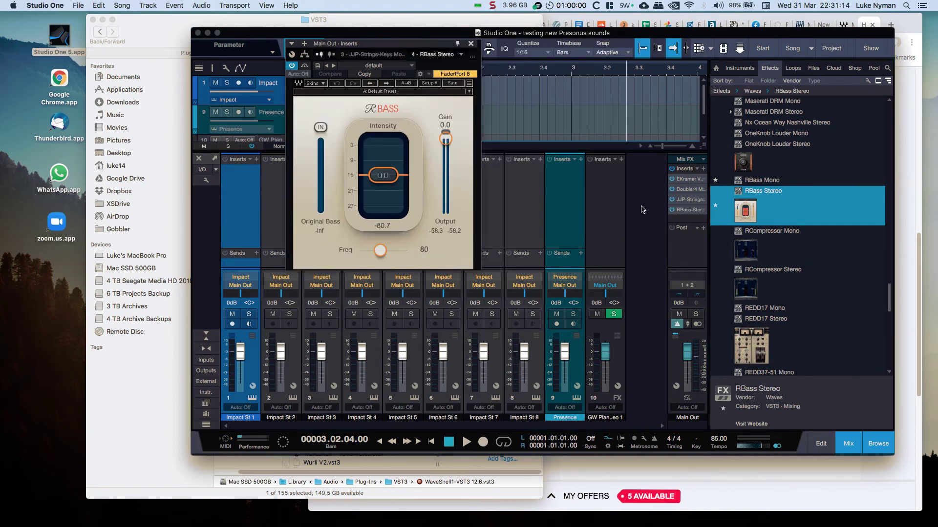
click(470, 44)
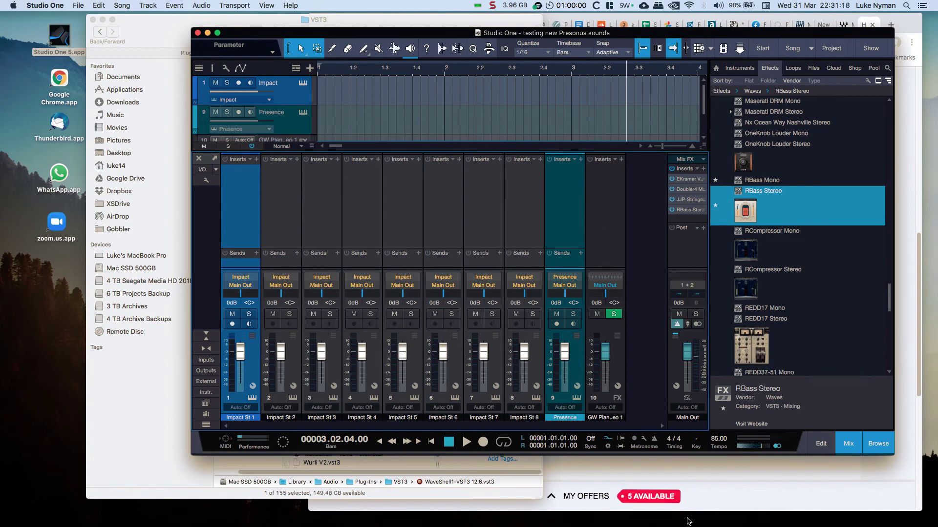
Bring the Waves support article on rescanning plugins in Studio One to the front.
click(718, 480)
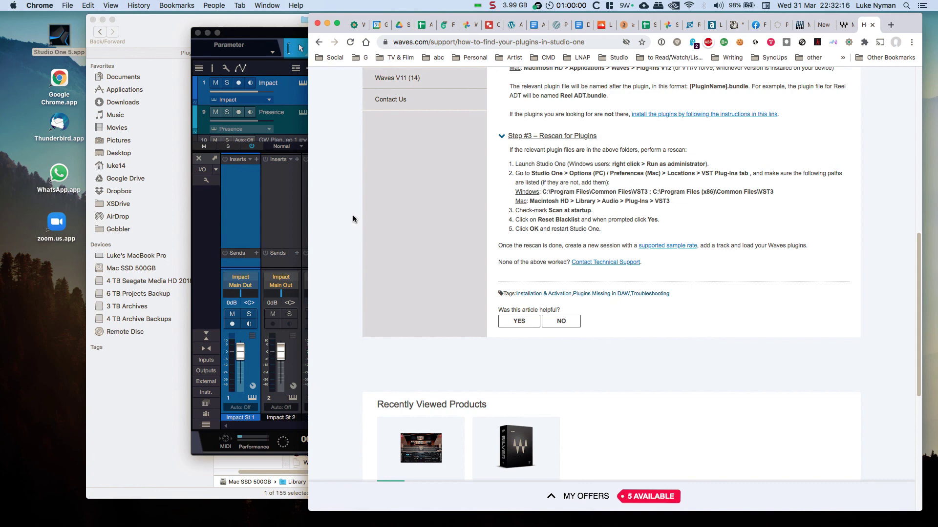
Return to the Studio One mixer and shrink the inserts area so the sends area grows.
click(274, 215)
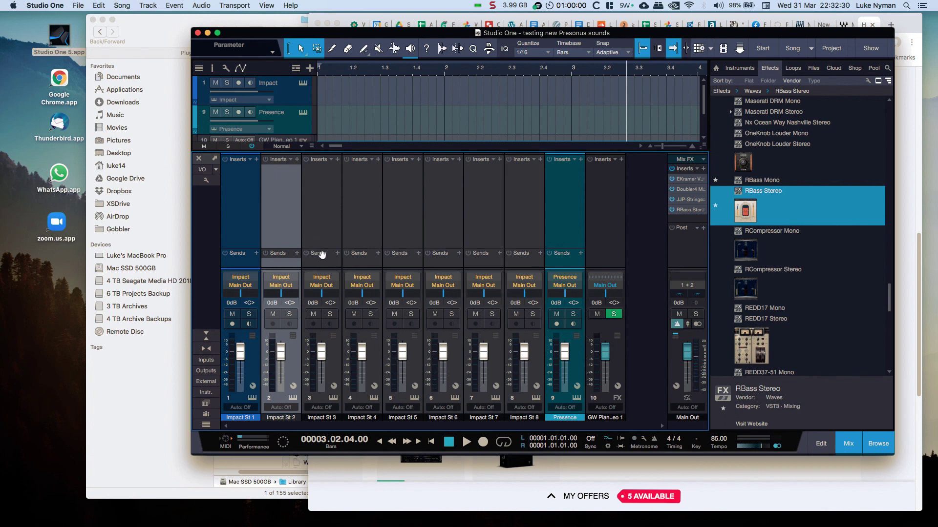
drag(322, 248, 323, 222)
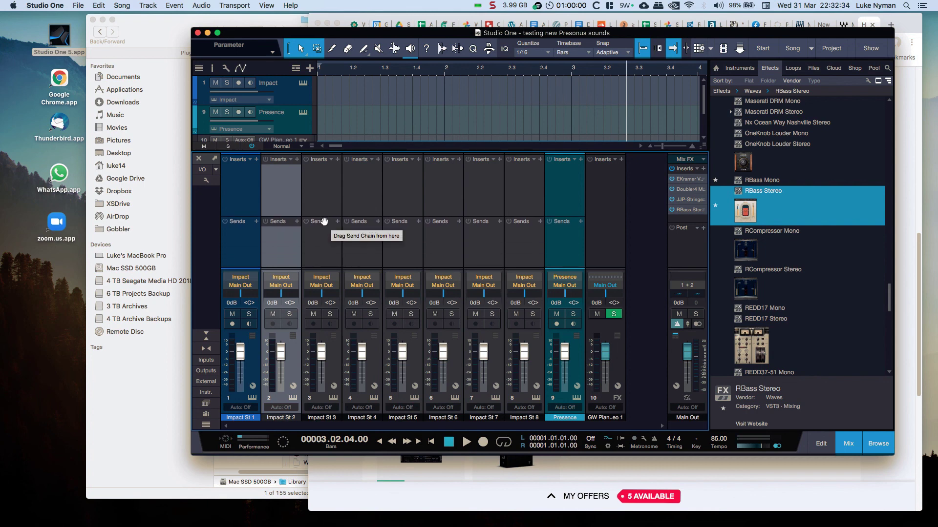